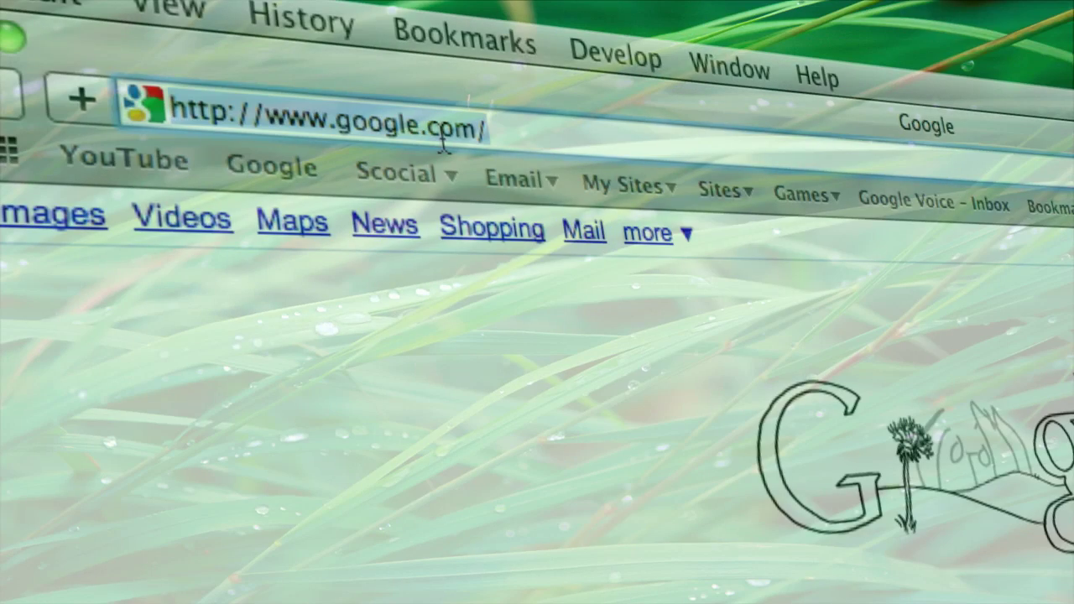
- Go to adobe.com and reach the Flash Professional CS5 trial download page (English, Mac, 1.61 GB)
{"action": "type", "text": "adobe.c"}
{"action": "key", "text": "Return"}
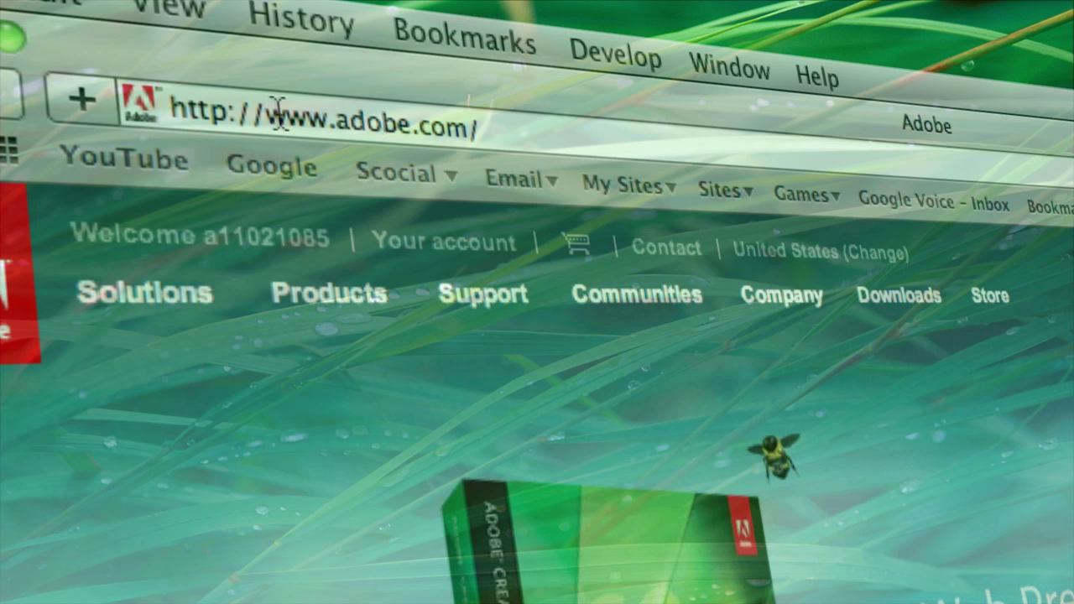
{"action": "mouse_move", "coordinate": [329, 292]}
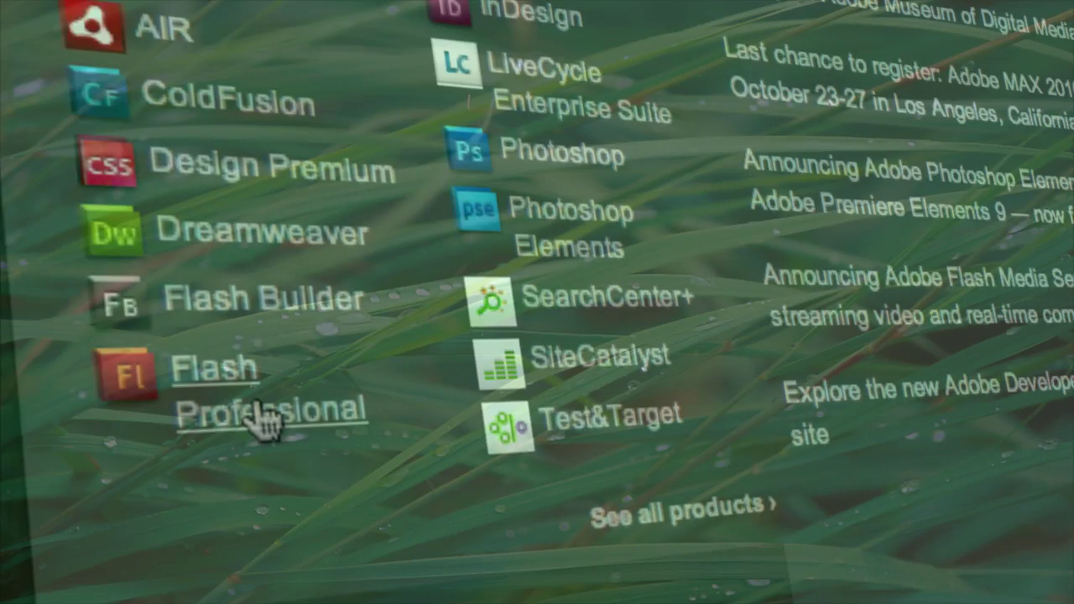
{"action": "left_click", "coordinate": [264, 415]}
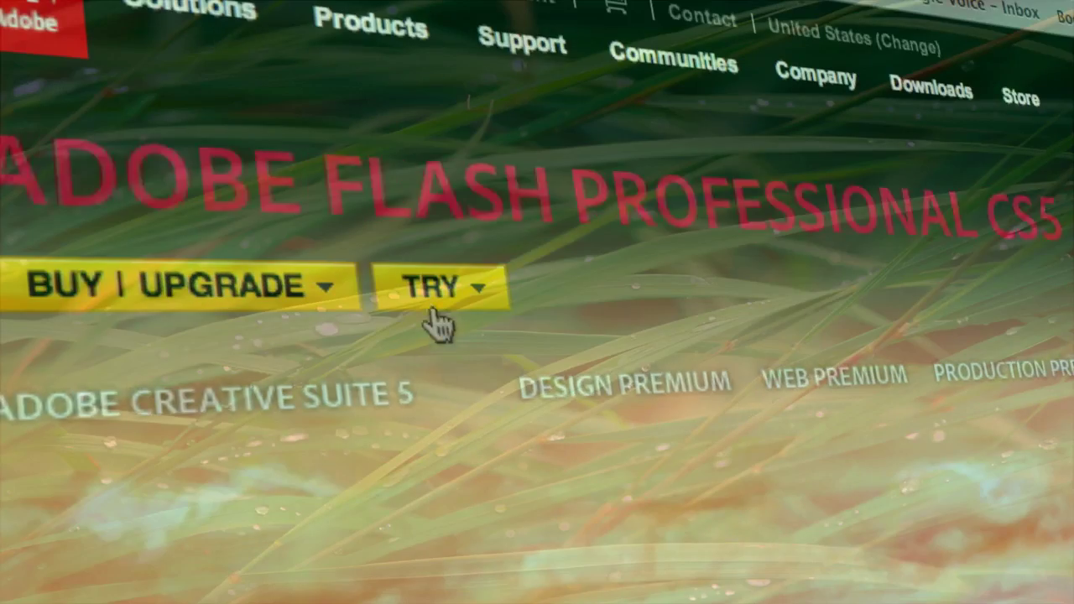
{"action": "left_click", "coordinate": [433, 302]}
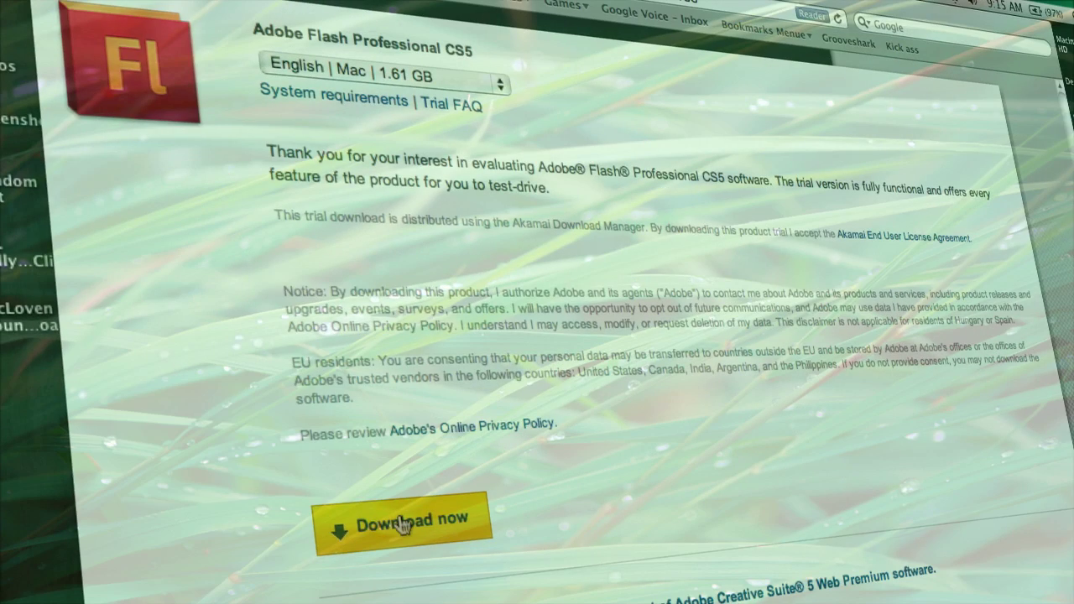
{"action": "scroll", "coordinate": [386, 330], "scroll_direction": "up", "scroll_amount": 3}
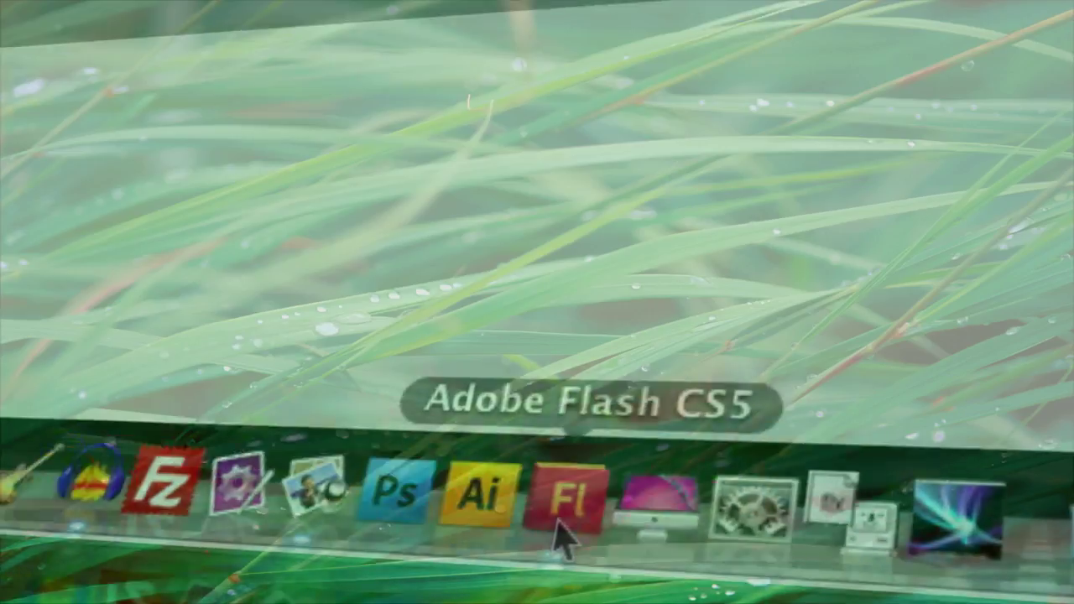
- Launch Flash Professional CS5 and create a new ActionScript 3.0 document, Untitled-2, 550 x 400 px
{"action": "left_click", "coordinate": [557, 511]}
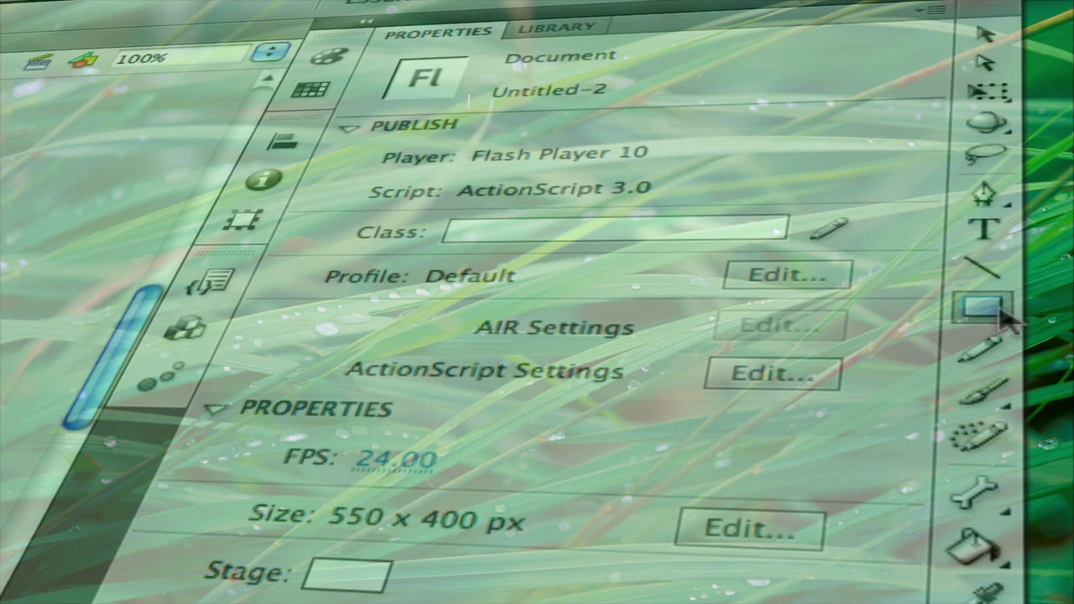
- Draw a wide rectangle across the middle of the stage with the Rectangle Tool
{"action": "left_click", "coordinate": [1056, 221]}
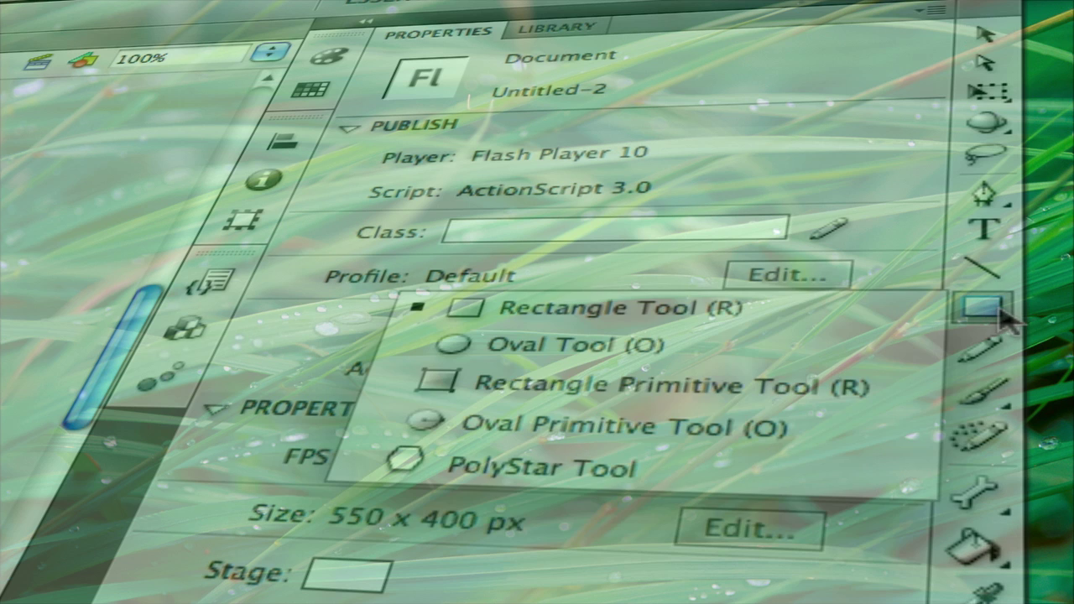
{"action": "left_click", "coordinate": [642, 311]}
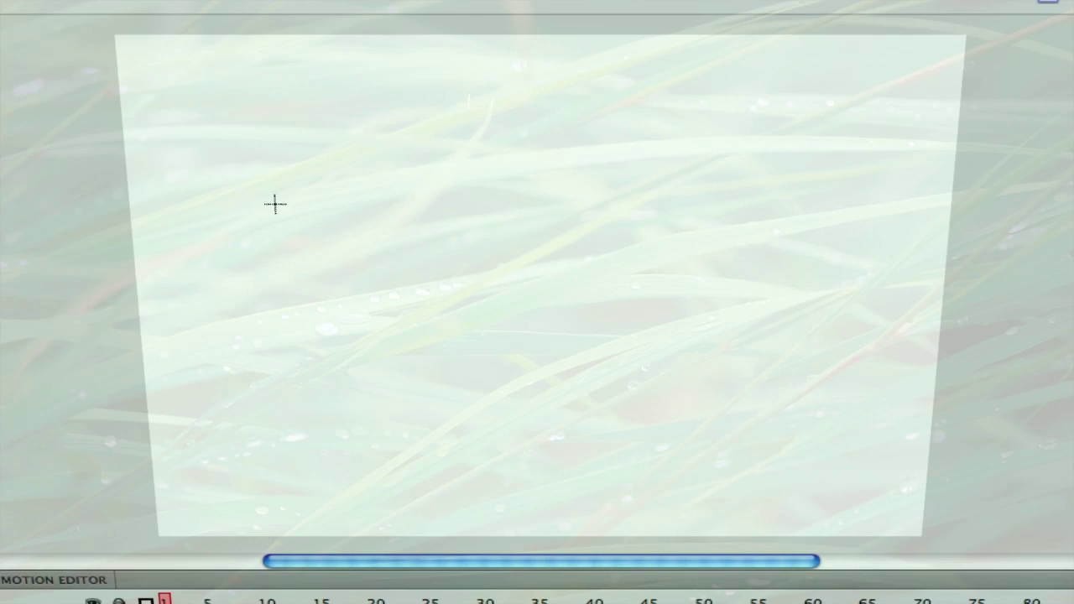
{"action": "left_click_drag", "start_coordinate": [248, 194], "coordinate": [831, 383]}
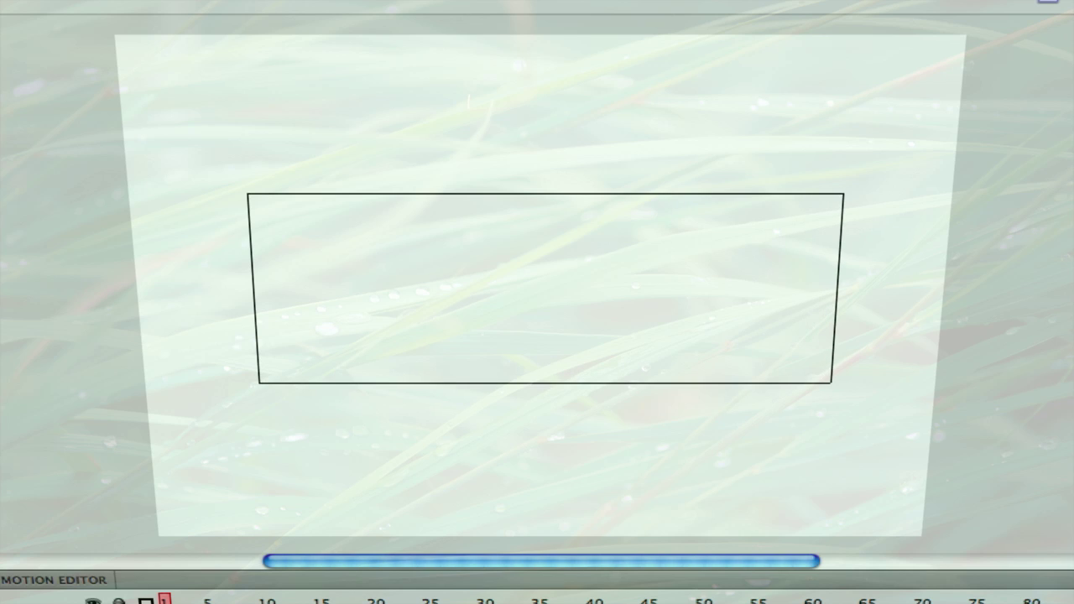
- Set the rectangle's fill colour to solid black
{"action": "left_click", "coordinate": [649, 295]}
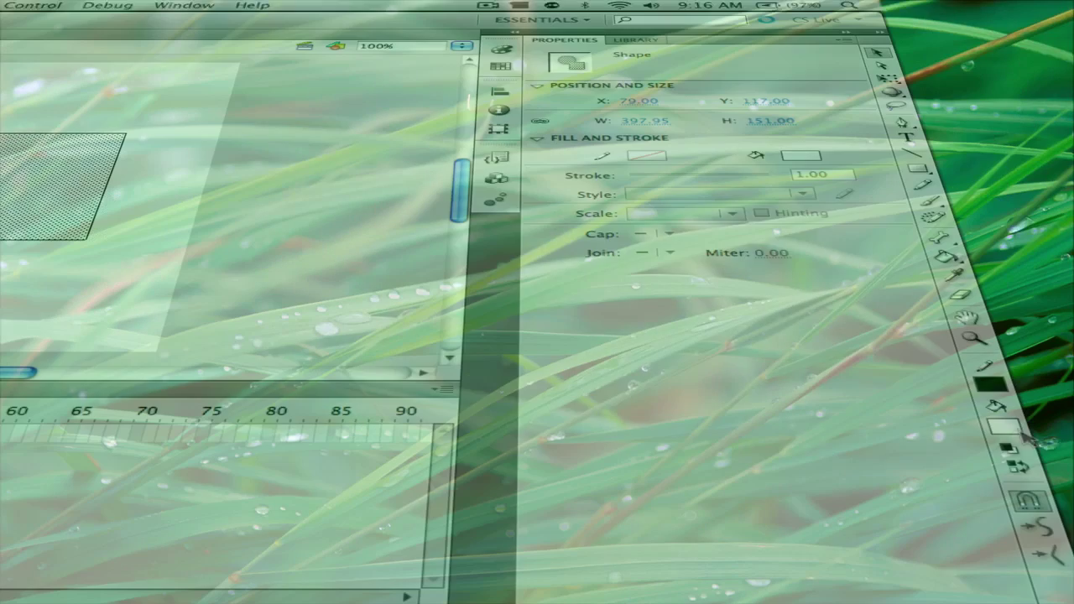
{"action": "left_click", "coordinate": [1013, 425]}
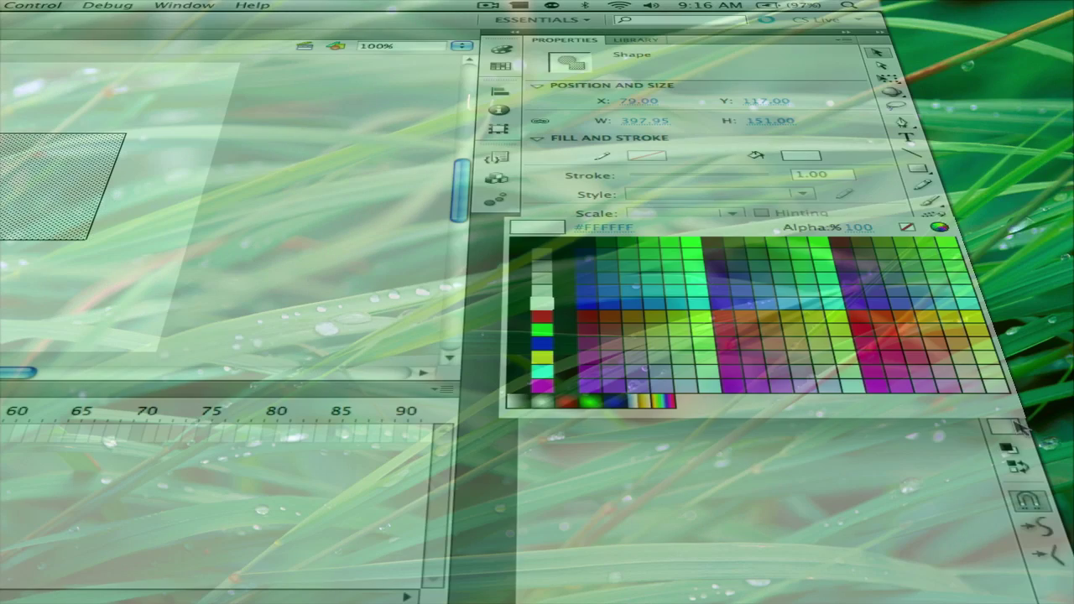
{"action": "left_click", "coordinate": [575, 258]}
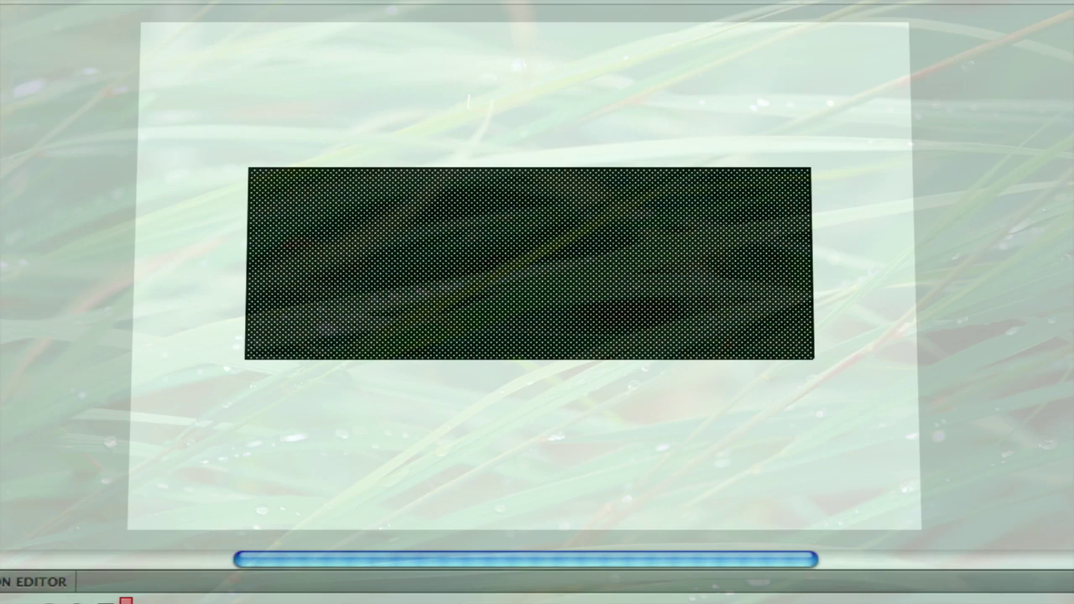
{"action": "left_click", "coordinate": [877, 270]}
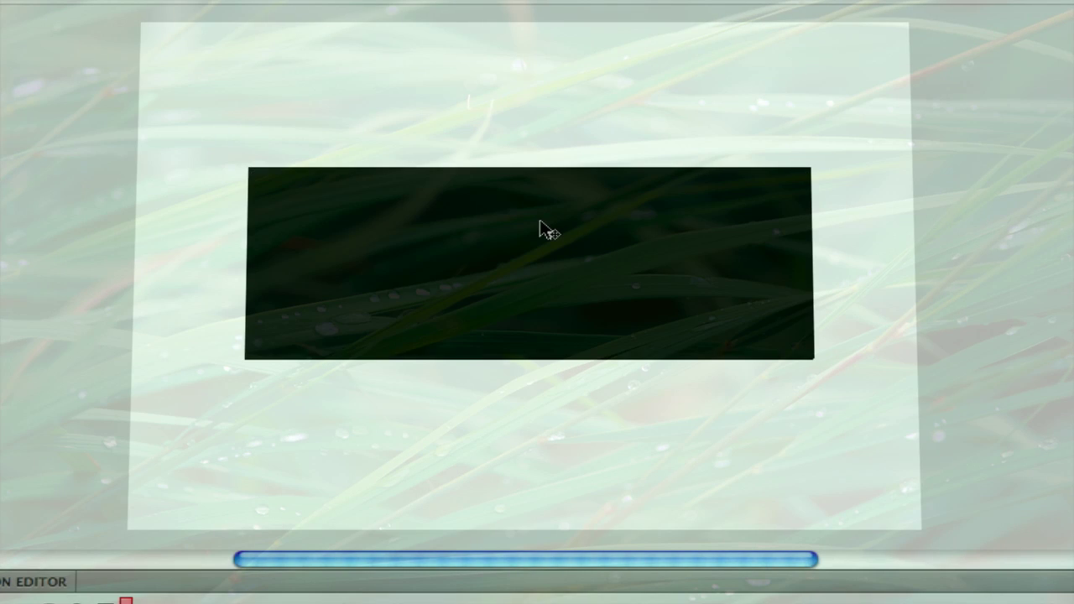
{"action": "left_click", "coordinate": [541, 228]}
{"action": "left_click", "coordinate": [471, 134]}
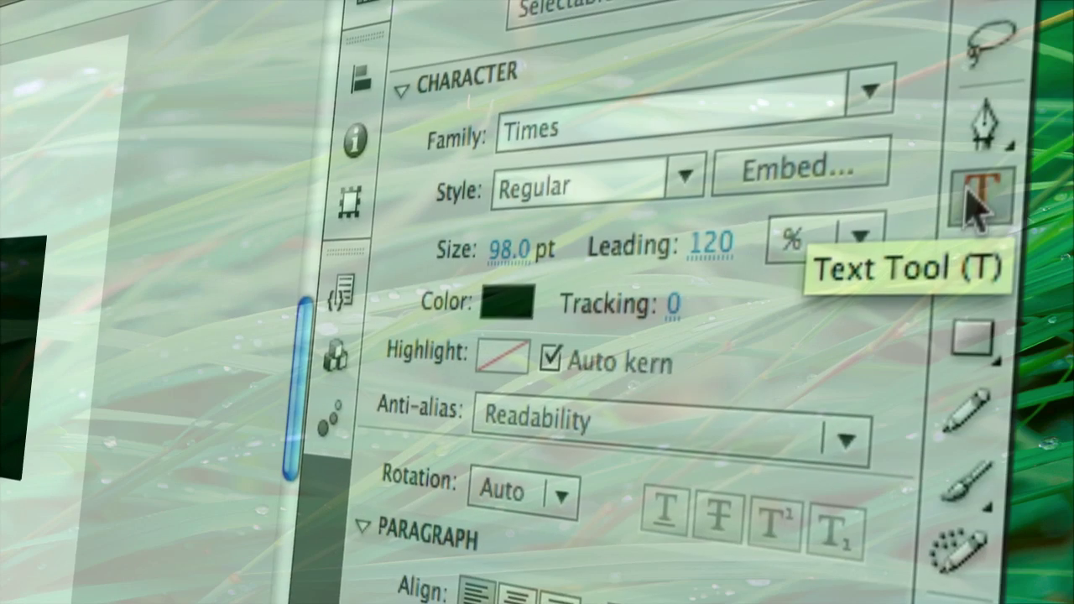
{"action": "left_click", "coordinate": [980, 192]}
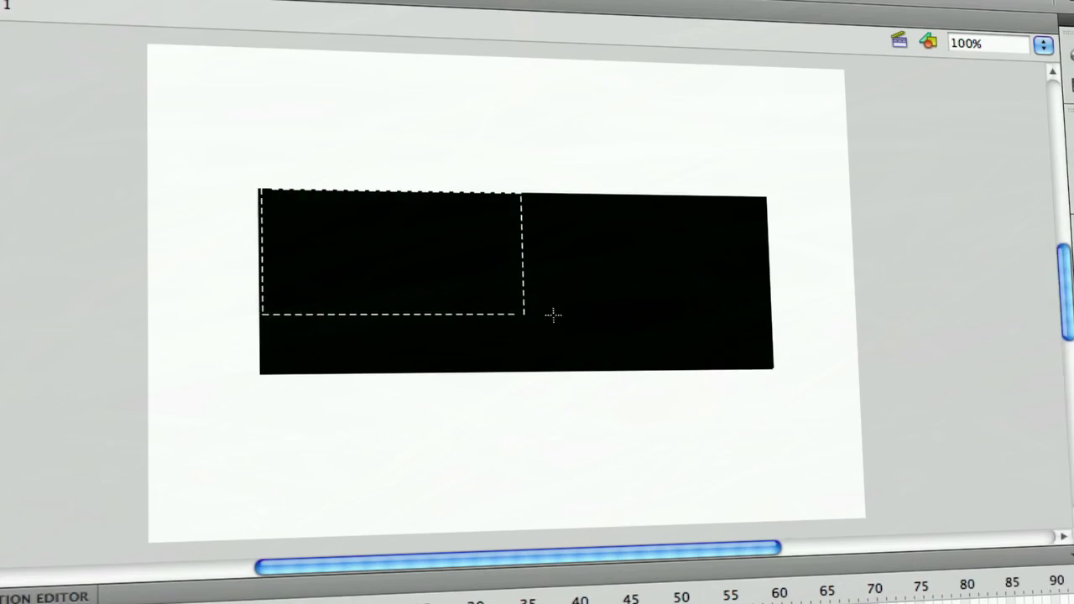
- Type 'Hello' in a text box over the black rectangle and make it white
{"action": "mouse_move", "coordinate": [551, 314]}
{"action": "left_mouse_down"}
{"action": "mouse_move", "coordinate": [747, 327]}
{"action": "mouse_move", "coordinate": [803, 352]}
{"action": "left_mouse_up"}
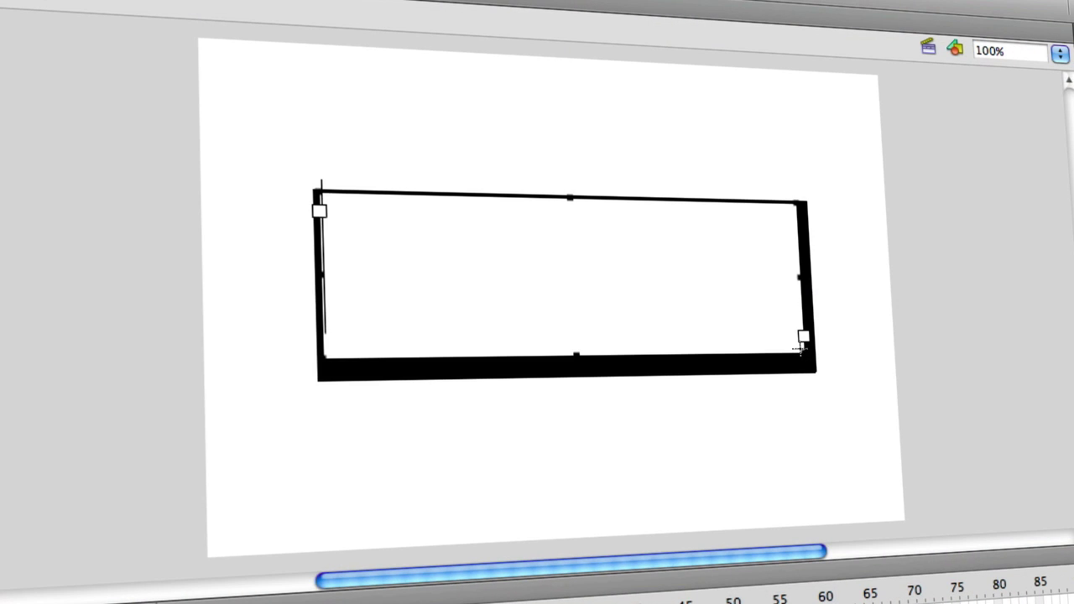
{"action": "type", "text": "Hello"}
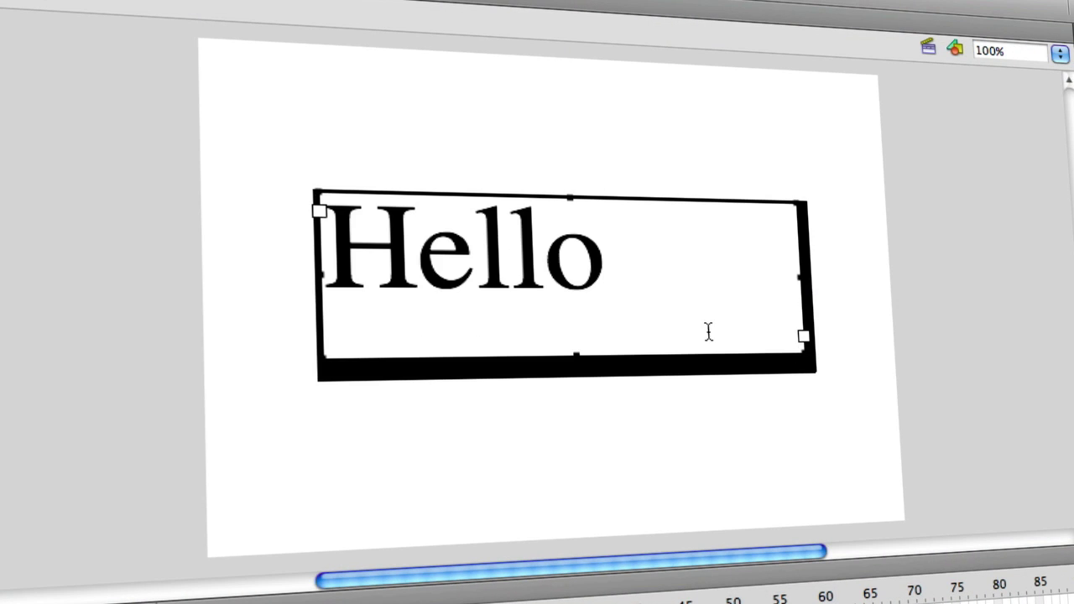
{"action": "left_click_drag", "start_coordinate": [608, 285], "coordinate": [322, 252]}
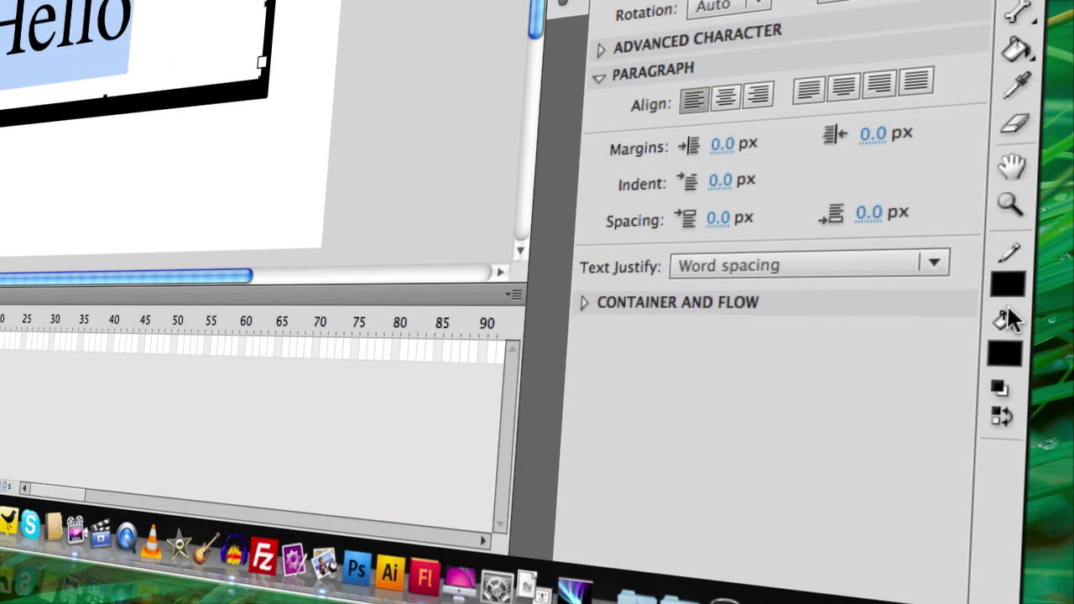
{"action": "left_click", "coordinate": [1018, 334]}
{"action": "left_click", "coordinate": [604, 165]}
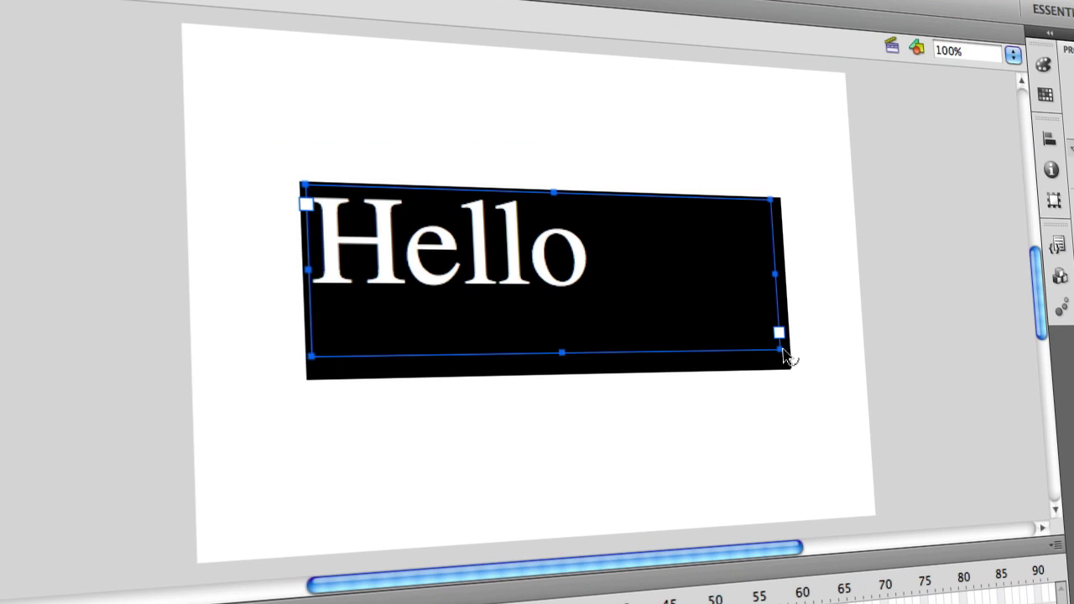
{"action": "key", "text": "Escape"}
- Centre the white Hello text on the black rectangle
{"action": "left_click_drag", "start_coordinate": [460, 251], "coordinate": [592, 294]}
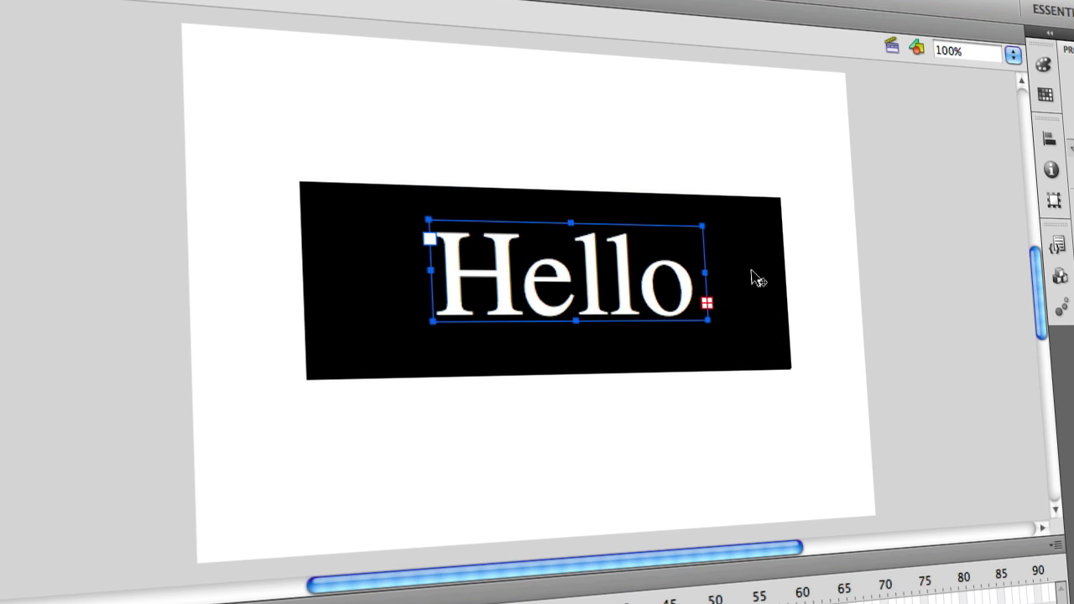
{"action": "scroll", "coordinate": [1039, 279], "scroll_direction": "down", "scroll_amount": 1}
{"action": "left_click", "coordinate": [879, 282]}
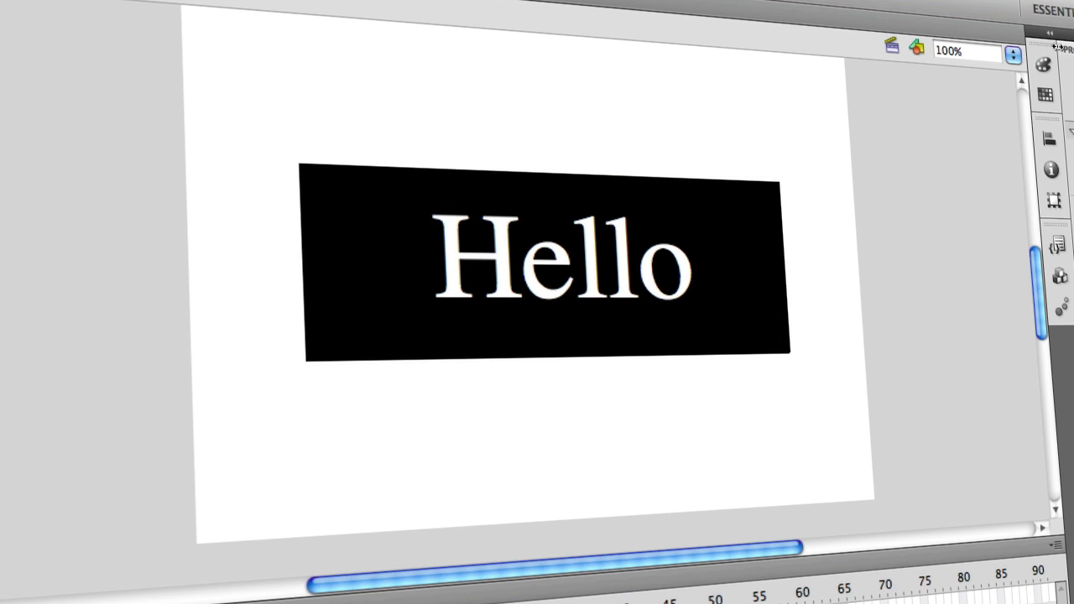
{"action": "scroll", "coordinate": [1026, 80], "scroll_direction": "up", "scroll_amount": 3}
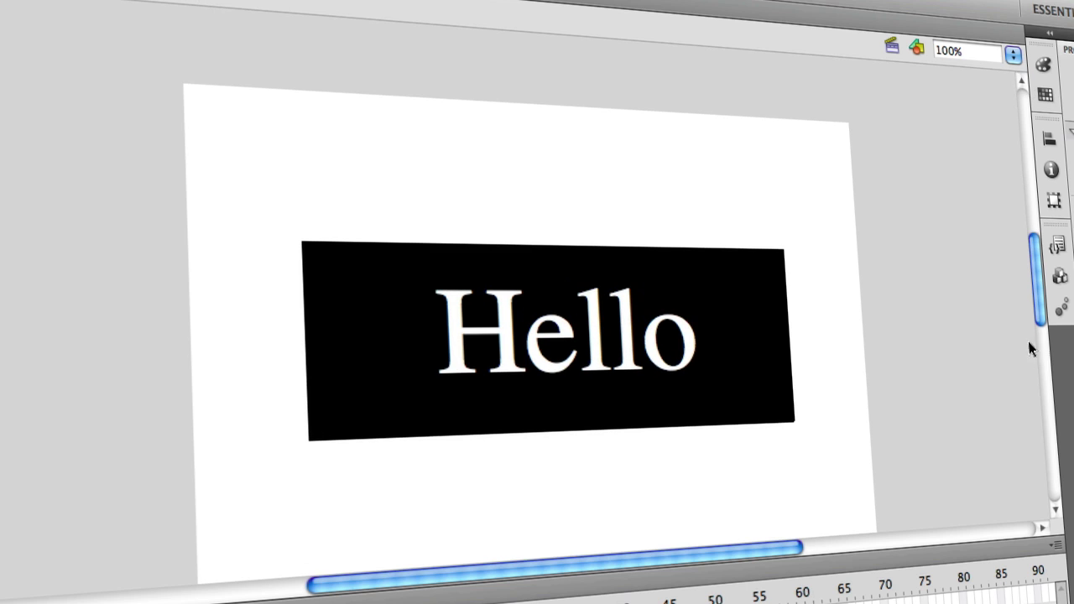
{"action": "left_click_drag", "start_coordinate": [1032, 266], "coordinate": [1038, 280]}
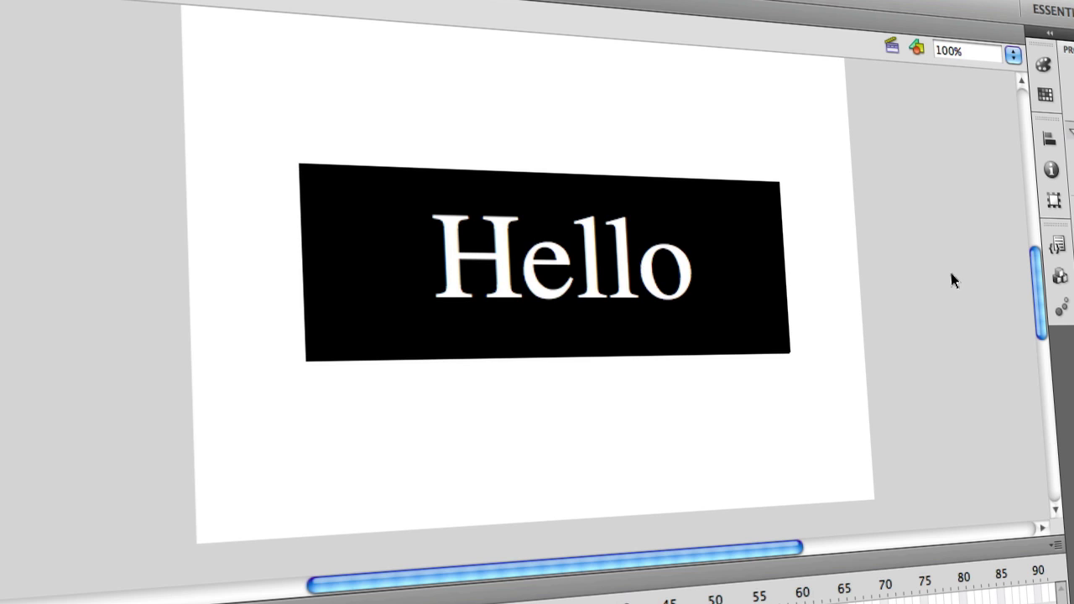
{"action": "left_click", "coordinate": [579, 285]}
{"action": "left_click", "coordinate": [500, 477]}
{"action": "left_click_drag", "start_coordinate": [260, 441], "coordinate": [811, 143]}
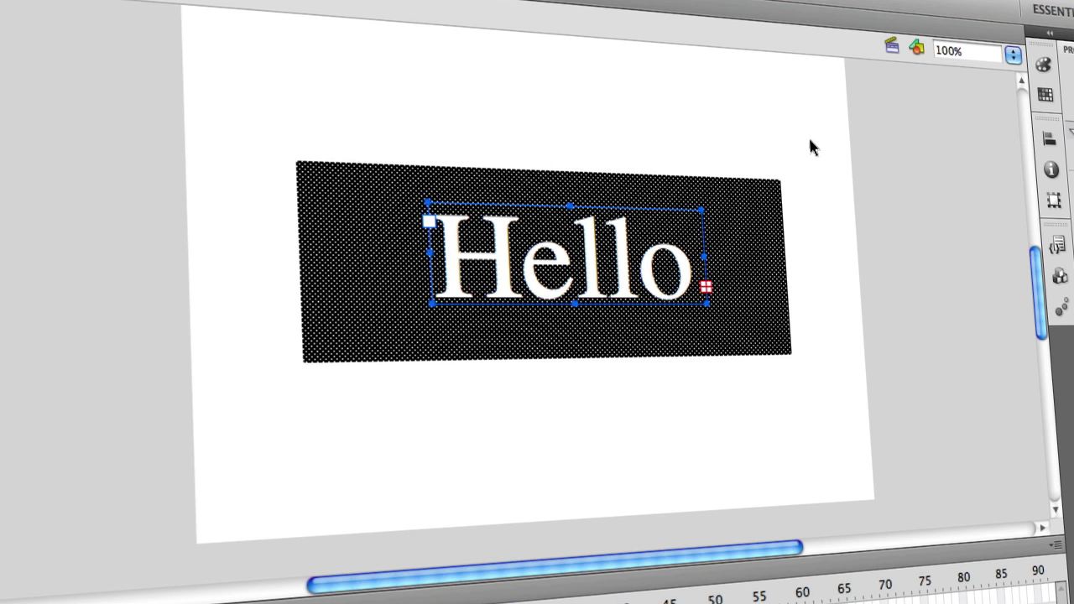
- Convert the selected black box and Hello text into a Button symbol, Symbol 1
{"action": "right_click", "coordinate": [625, 231]}
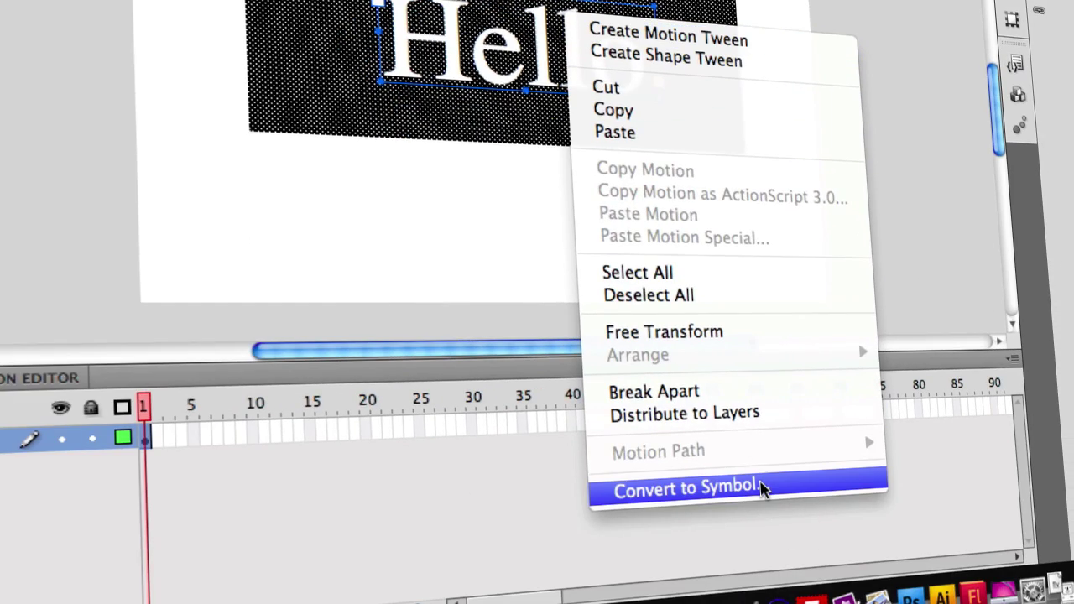
{"action": "left_click", "coordinate": [763, 491]}
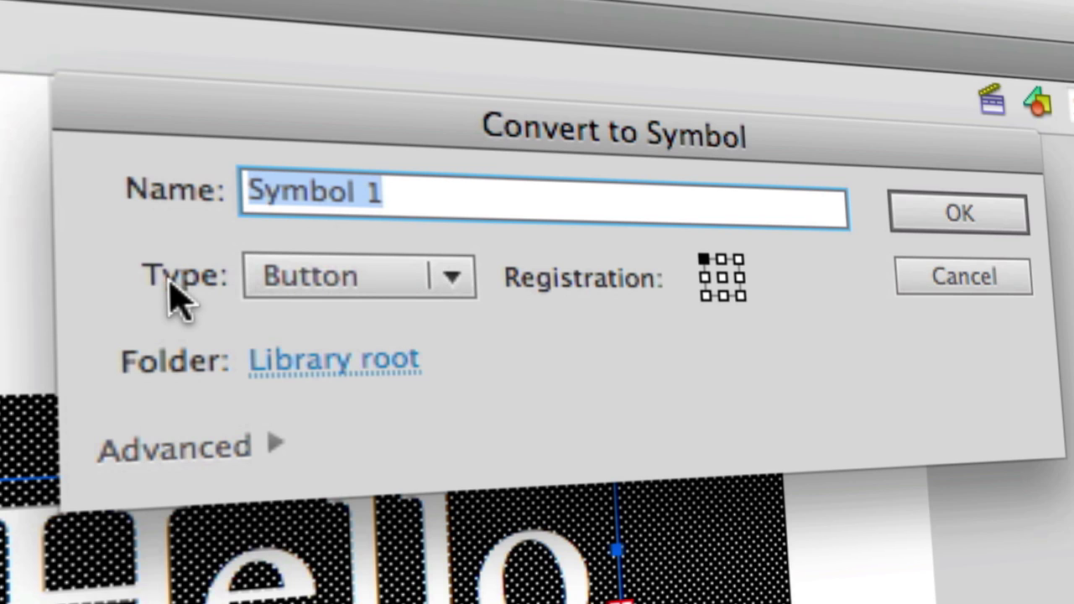
{"action": "left_click", "coordinate": [300, 290]}
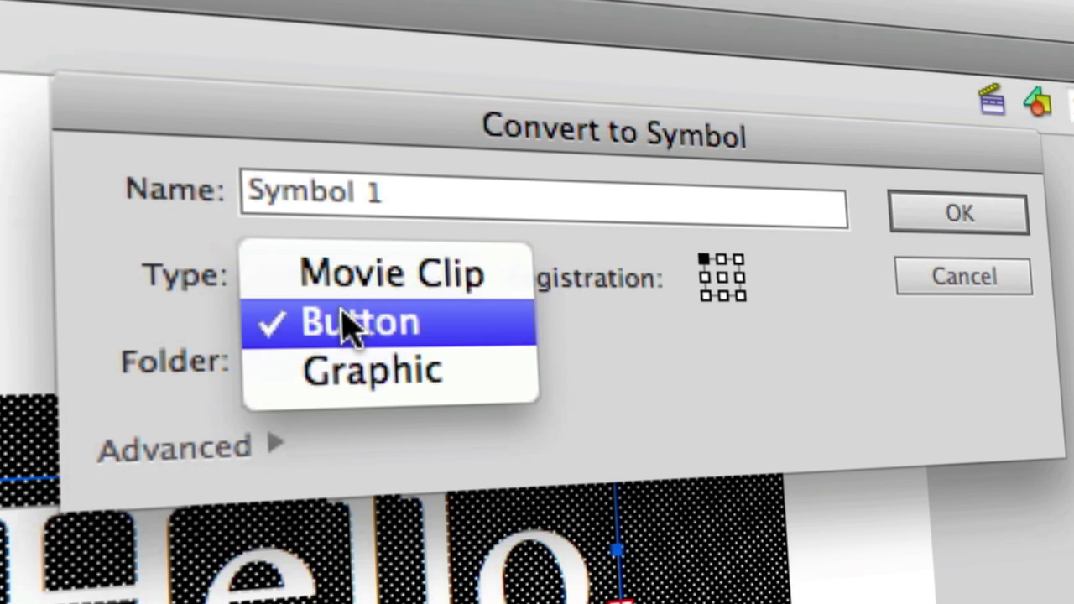
{"action": "left_click", "coordinate": [348, 327]}
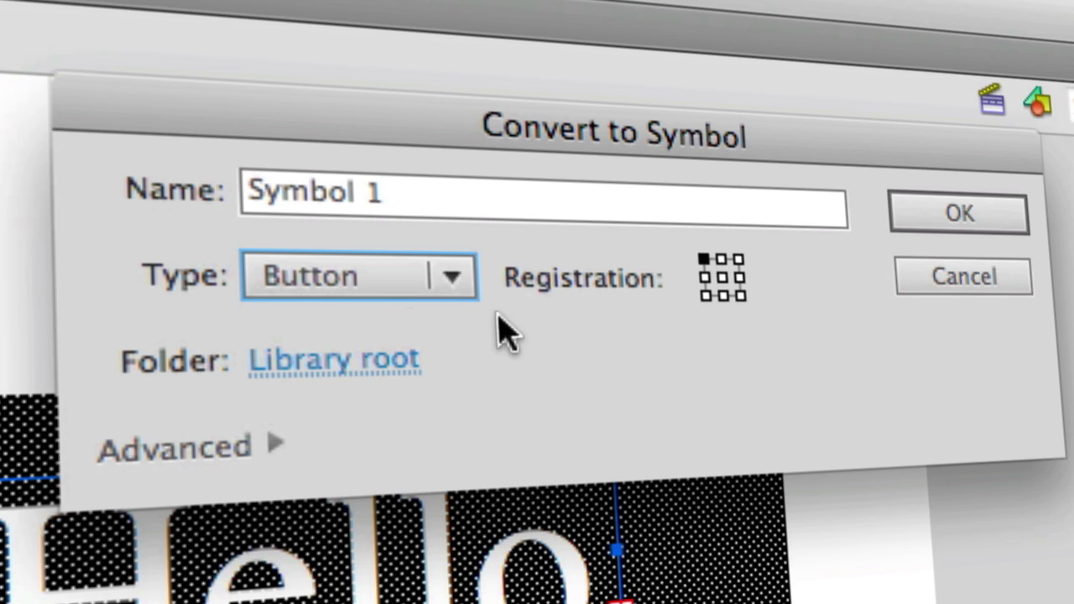
{"action": "left_click", "coordinate": [972, 210]}
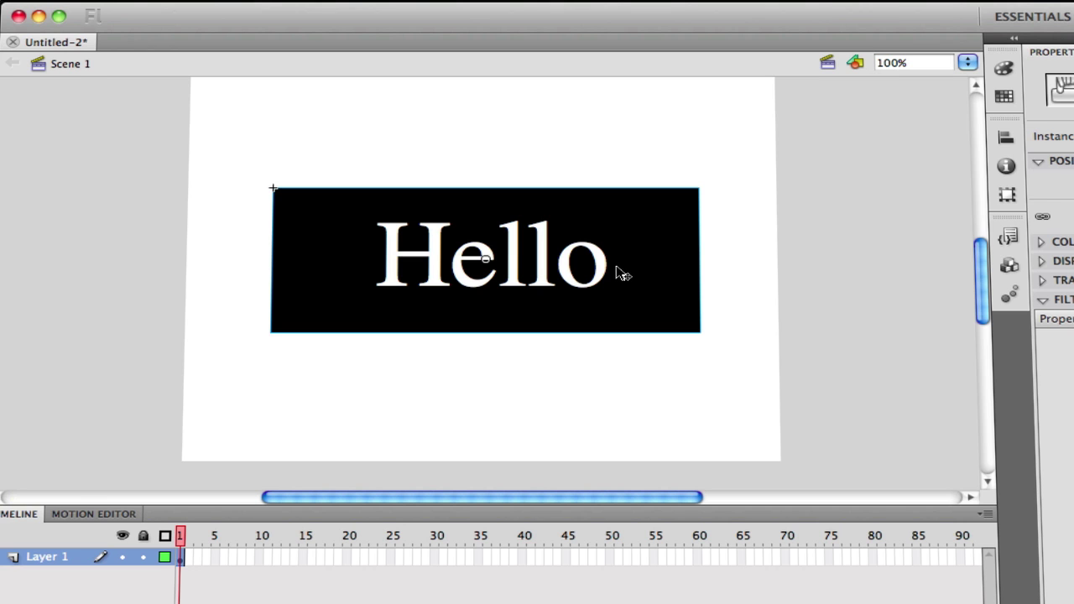
- Inside the Symbol 1 button timeline, insert a keyframe on the Down frame
{"action": "double_click", "coordinate": [501, 267]}
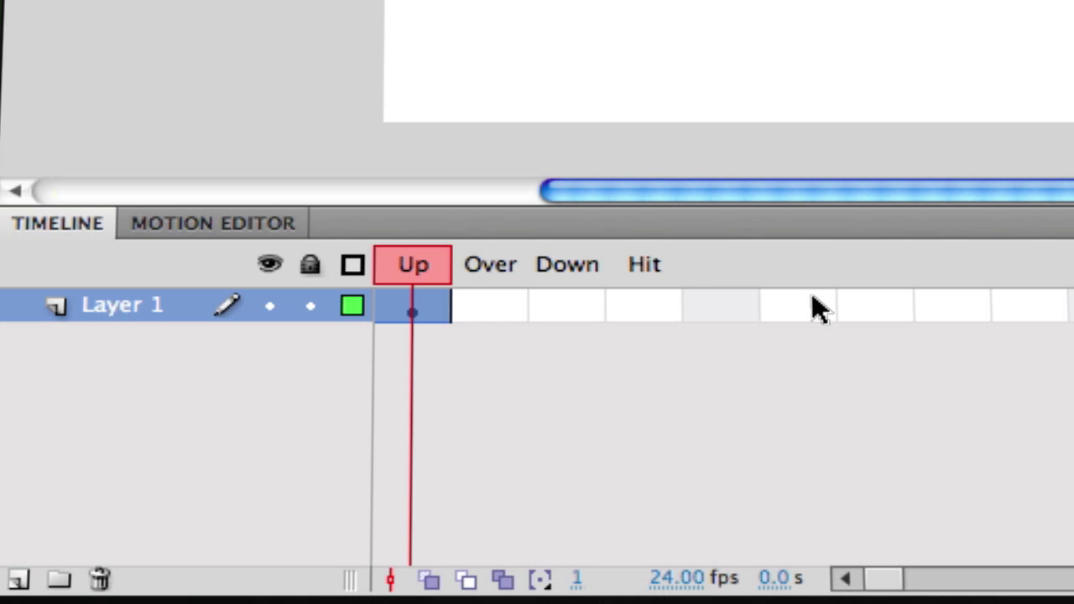
{"action": "left_click", "coordinate": [727, 4]}
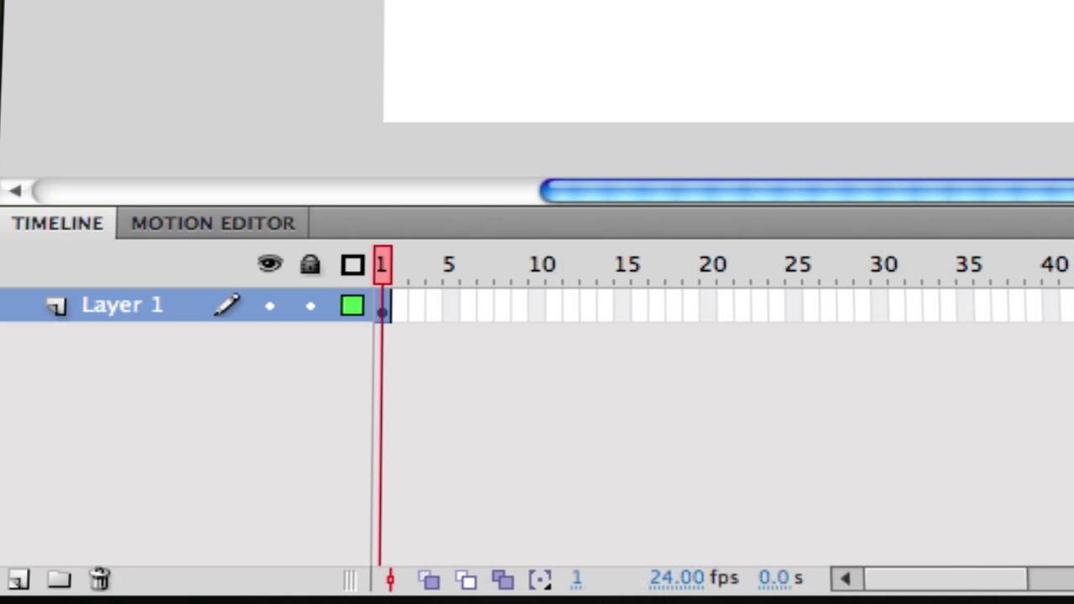
{"action": "key", "text": "super+e"}
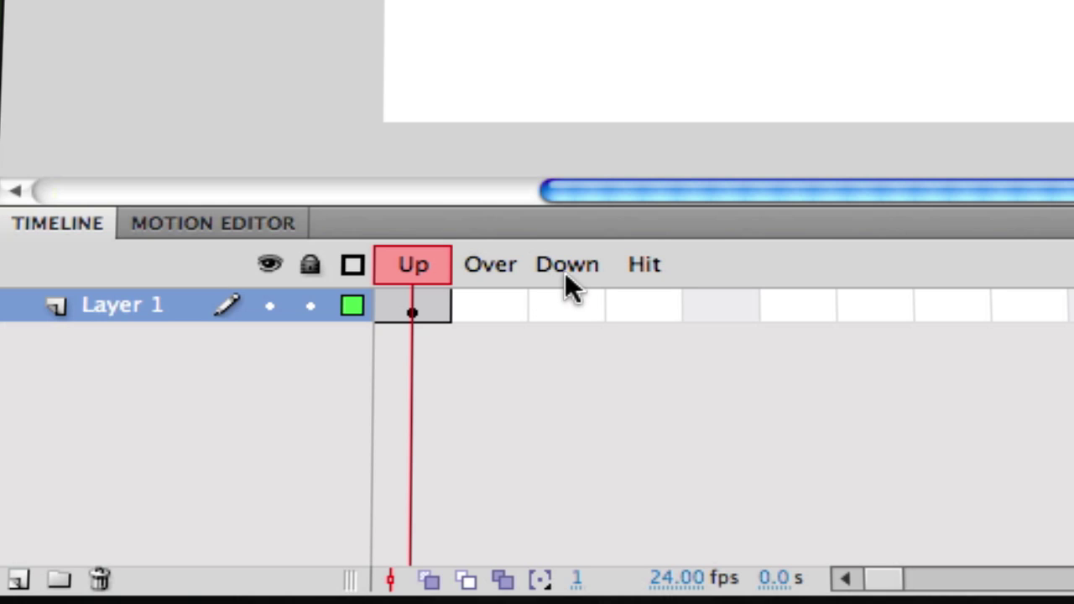
{"action": "left_click", "coordinate": [568, 307]}
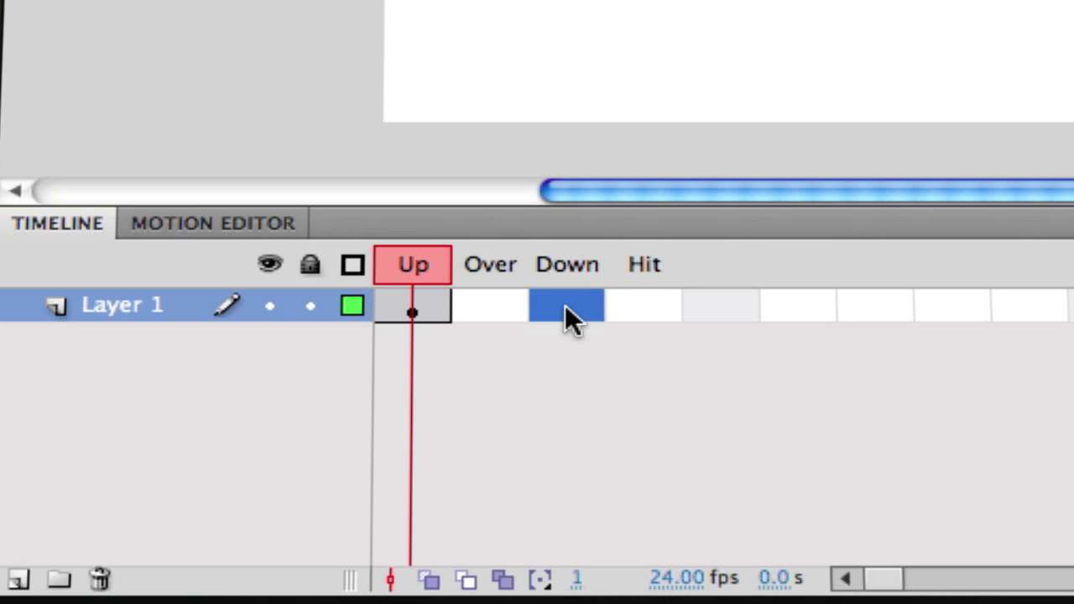
{"action": "right_click", "coordinate": [566, 310]}
{"action": "left_click", "coordinate": [749, 452]}
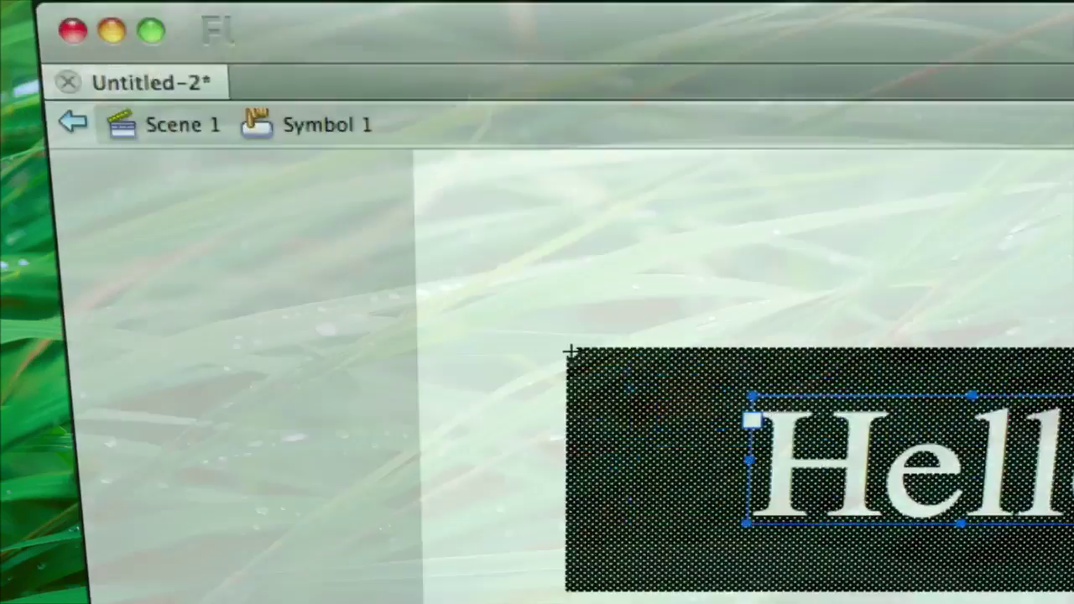
{"action": "left_click", "coordinate": [282, 0]}
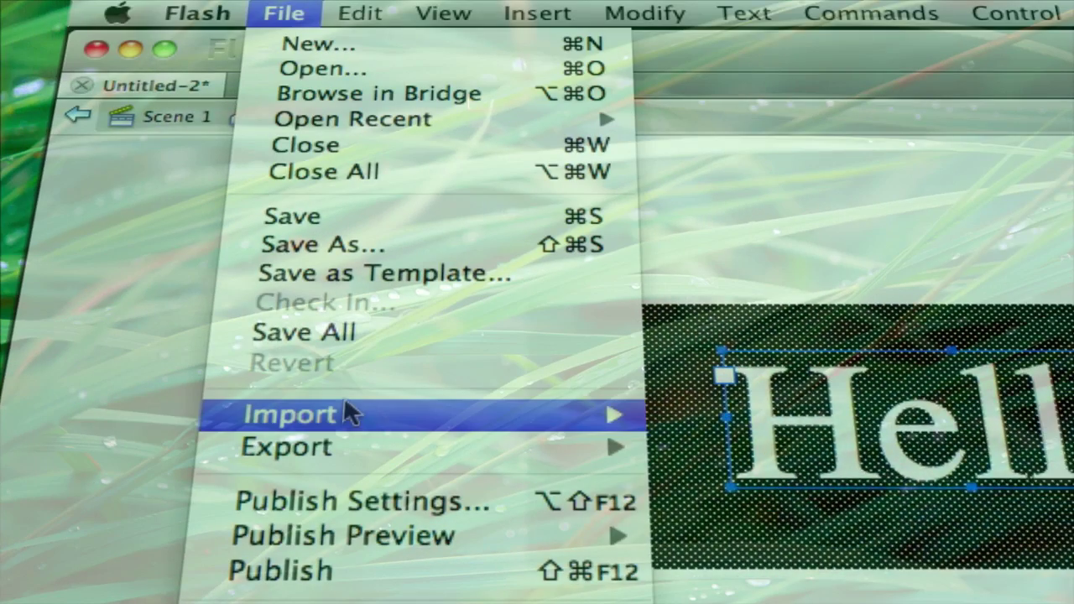
- Import helo.wav from the Desktop into the document's library
{"action": "mouse_move", "coordinate": [377, 422]}
{"action": "left_click", "coordinate": [751, 447]}
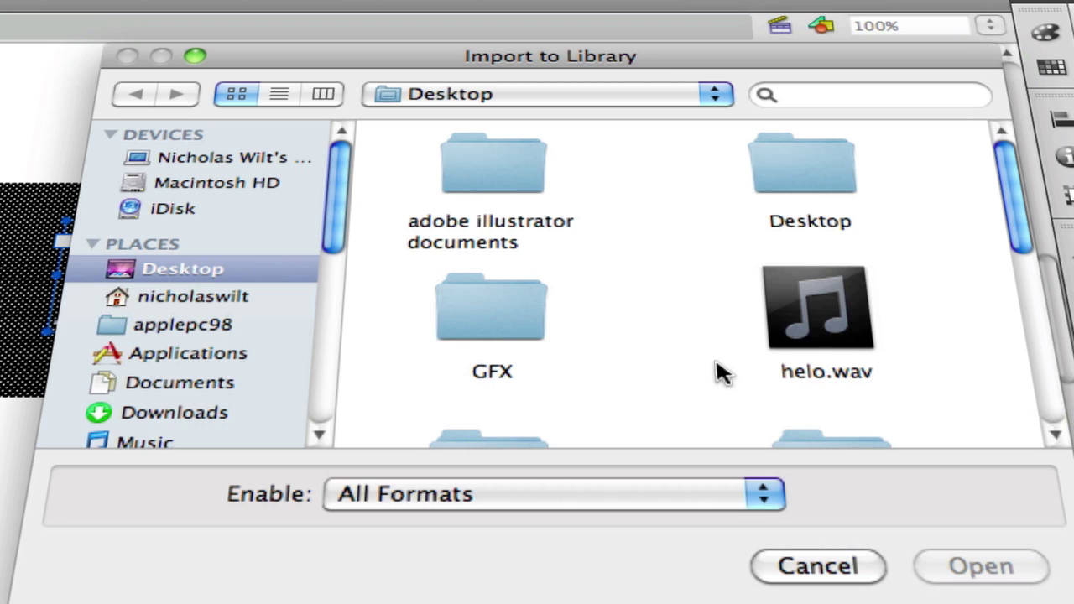
{"action": "left_click", "coordinate": [825, 314]}
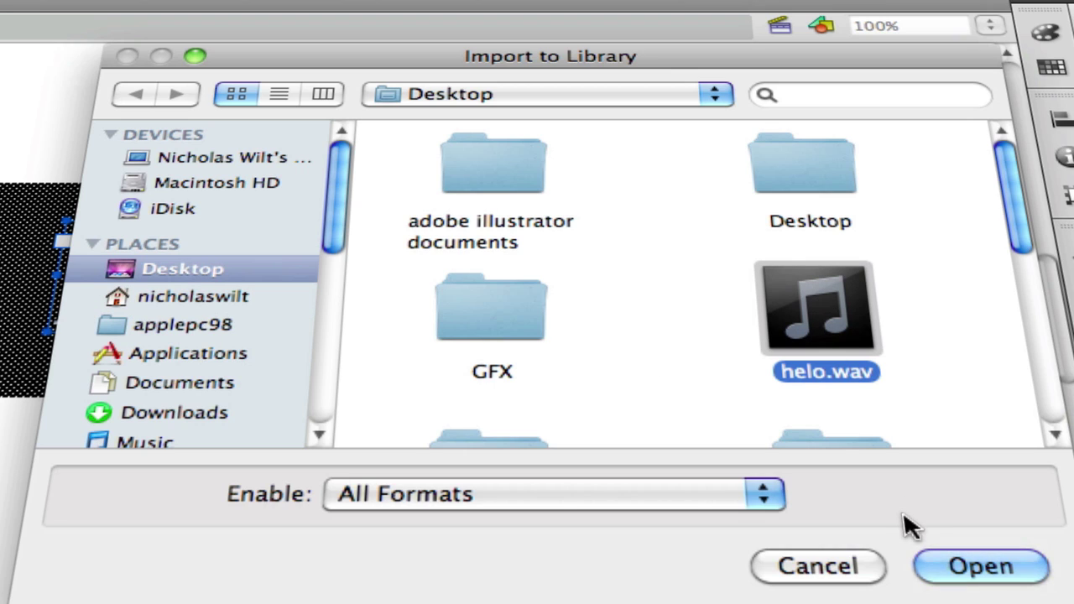
{"action": "left_click", "coordinate": [945, 583]}
{"action": "left_click", "coordinate": [950, 589]}
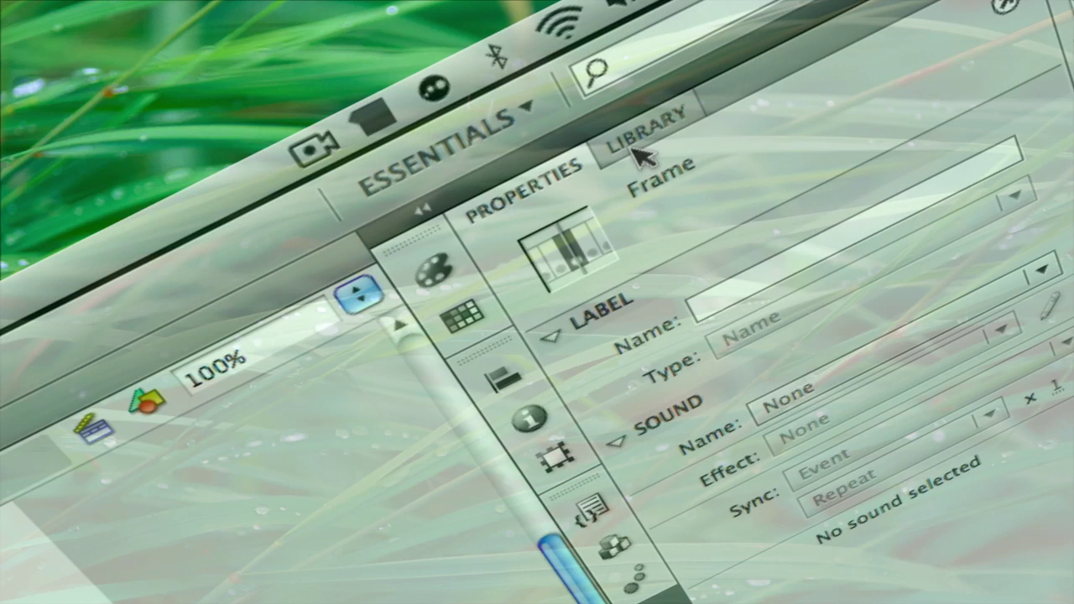
- Preview and play the helo.wav sound in the Library panel
{"action": "left_click", "coordinate": [633, 151]}
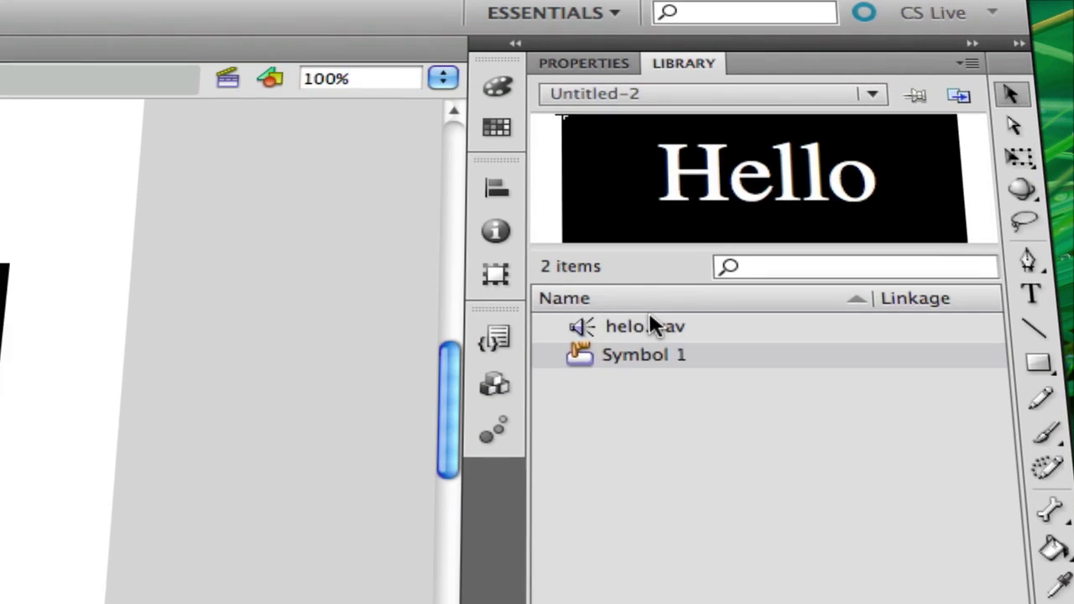
{"action": "left_click", "coordinate": [823, 210]}
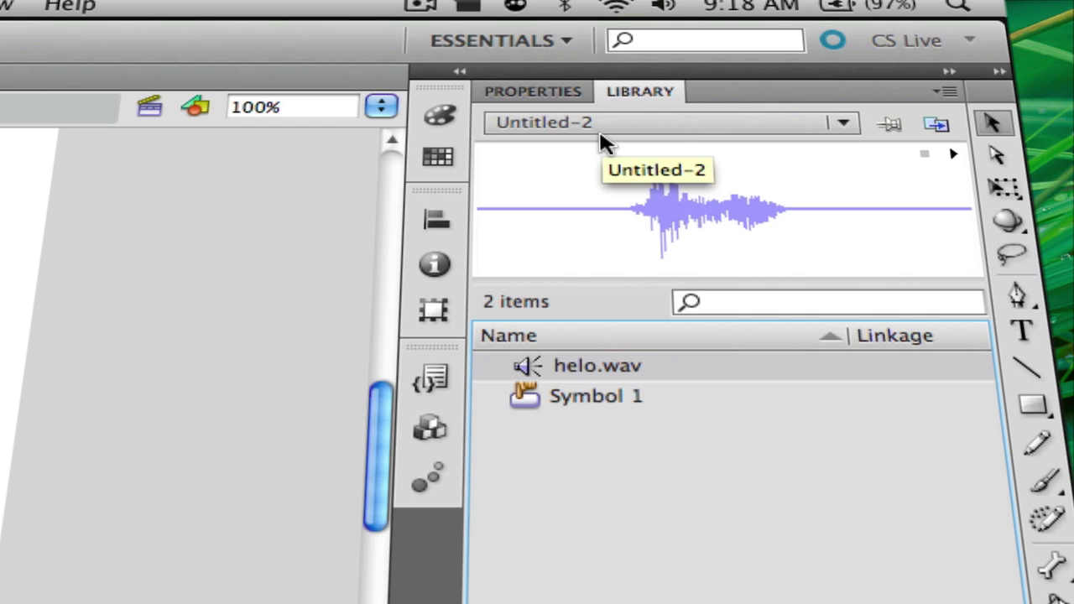
{"action": "left_click", "coordinate": [954, 154]}
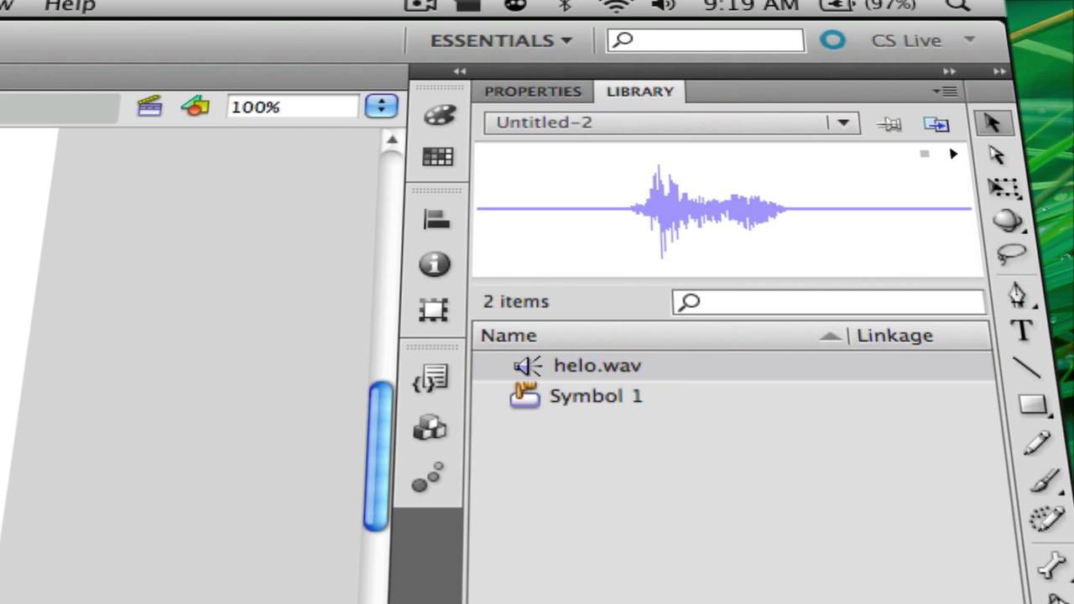
- Place helo.wav on the button's Down keyframe and return to Scene 1
{"action": "left_click_drag", "start_coordinate": [628, 376], "coordinate": [0, 434]}
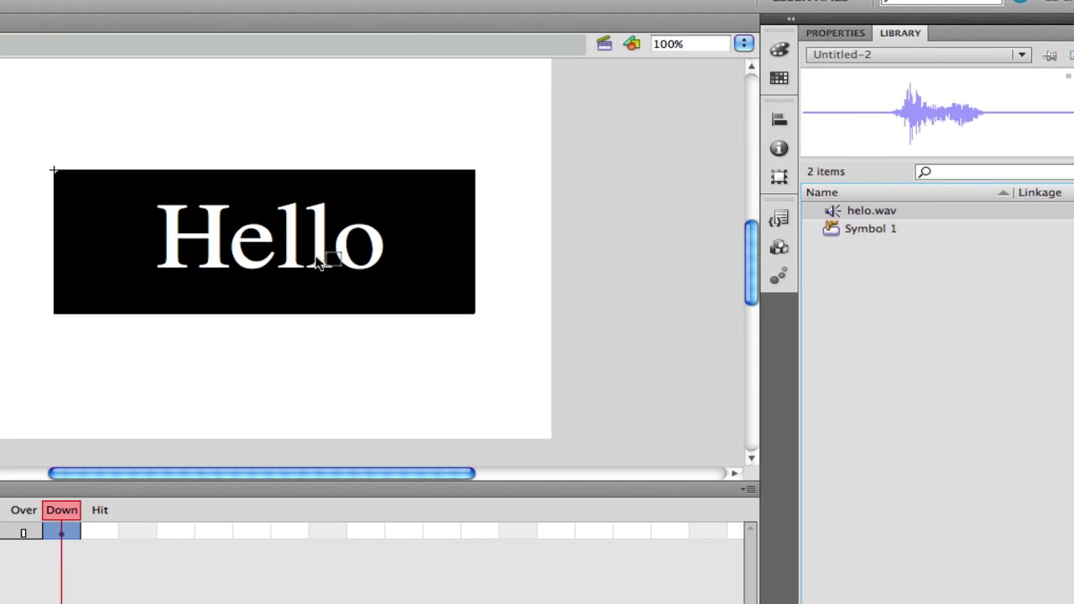
{"action": "left_click_drag", "start_coordinate": [264, 253], "coordinate": [264, 252]}
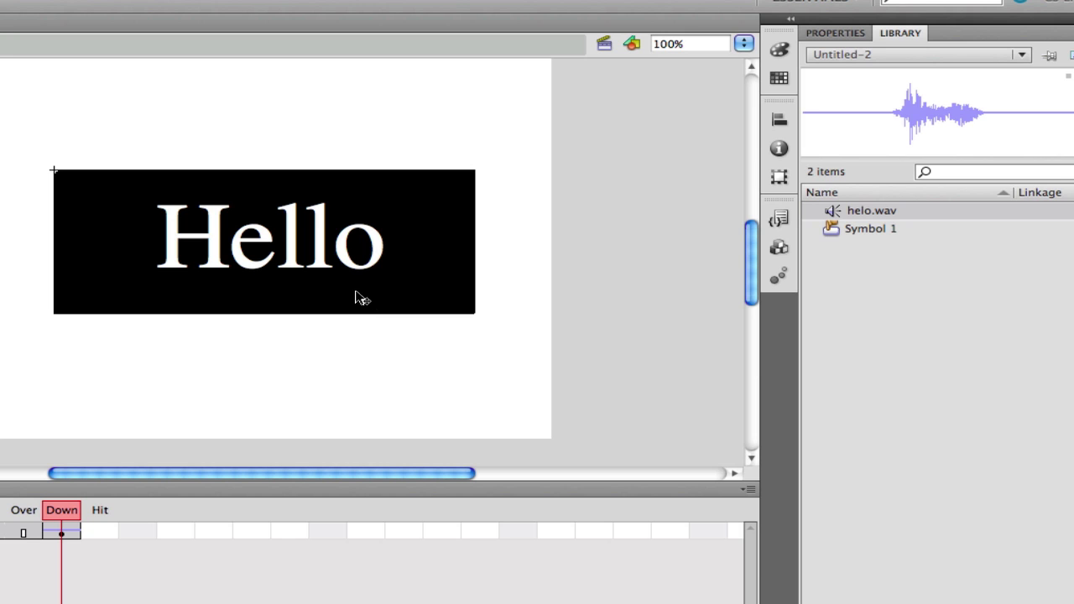
{"action": "left_click", "coordinate": [84, 216]}
{"action": "left_click", "coordinate": [153, 128]}
{"action": "double_click", "coordinate": [1, 139]}
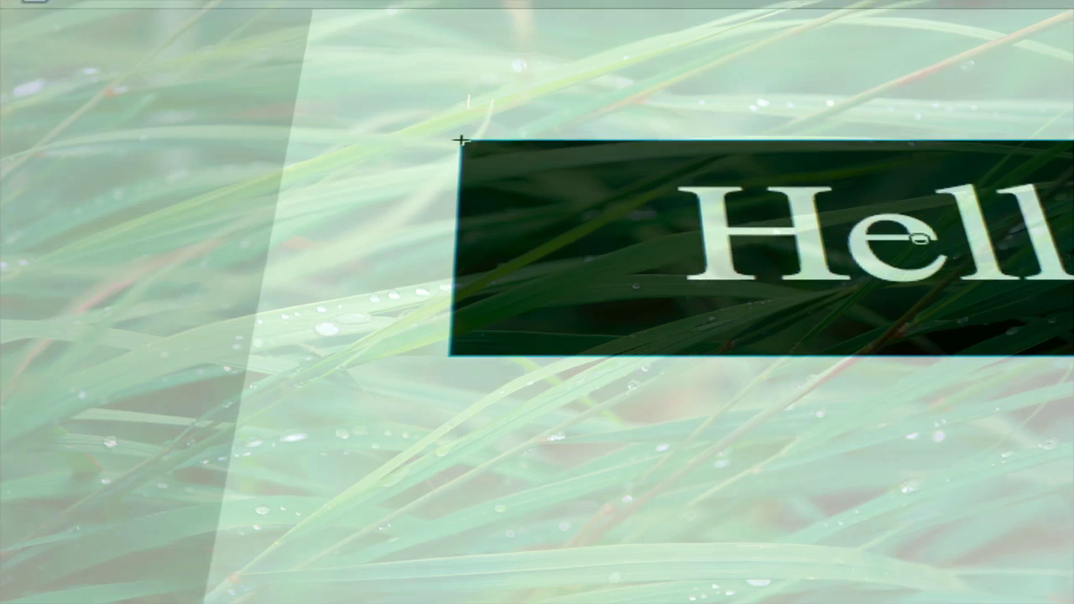
- Publish an HTML preview, test the Hello button in Untitled-2.swf, and close it
{"action": "left_click", "coordinate": [101, 42]}
{"action": "mouse_move", "coordinate": [315, 330]}
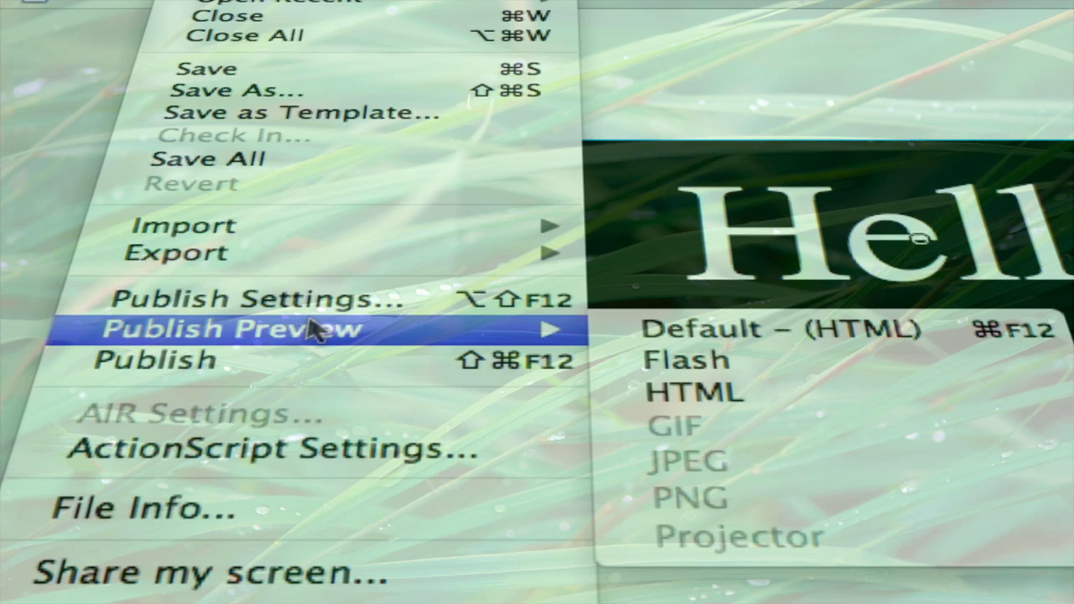
{"action": "left_click", "coordinate": [698, 394]}
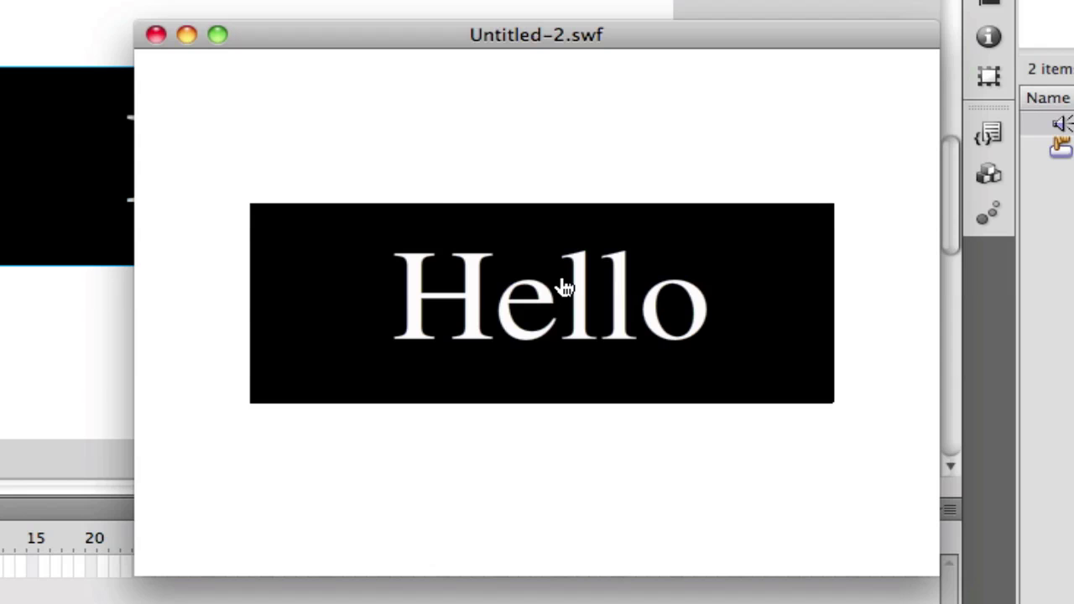
{"action": "left_click", "coordinate": [156, 35]}
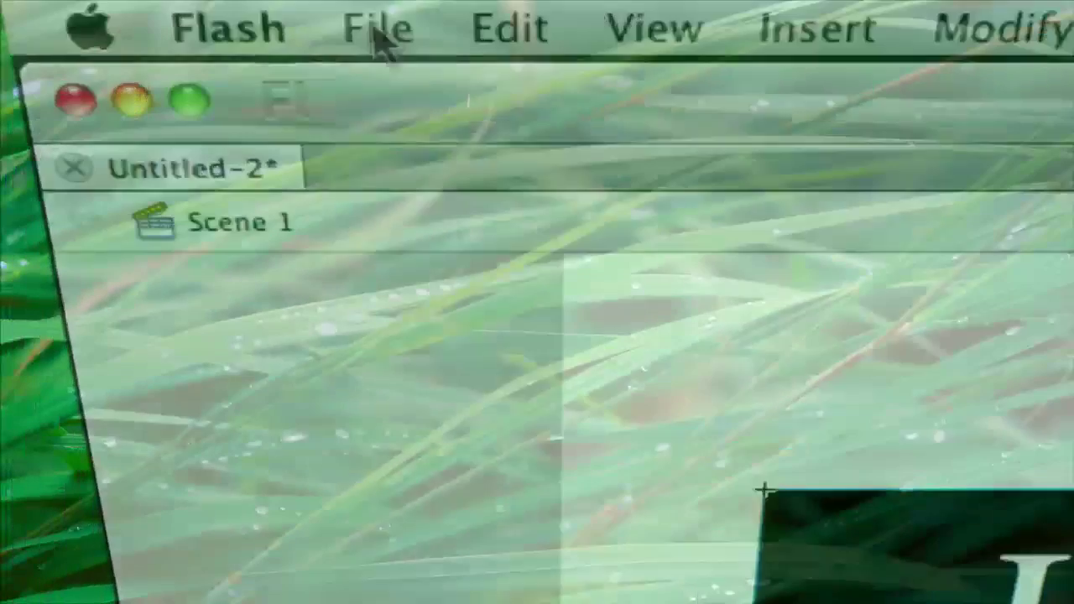
- Save the document to the Desktop as 'Test SoundBoard'
{"action": "left_click", "coordinate": [102, 7]}
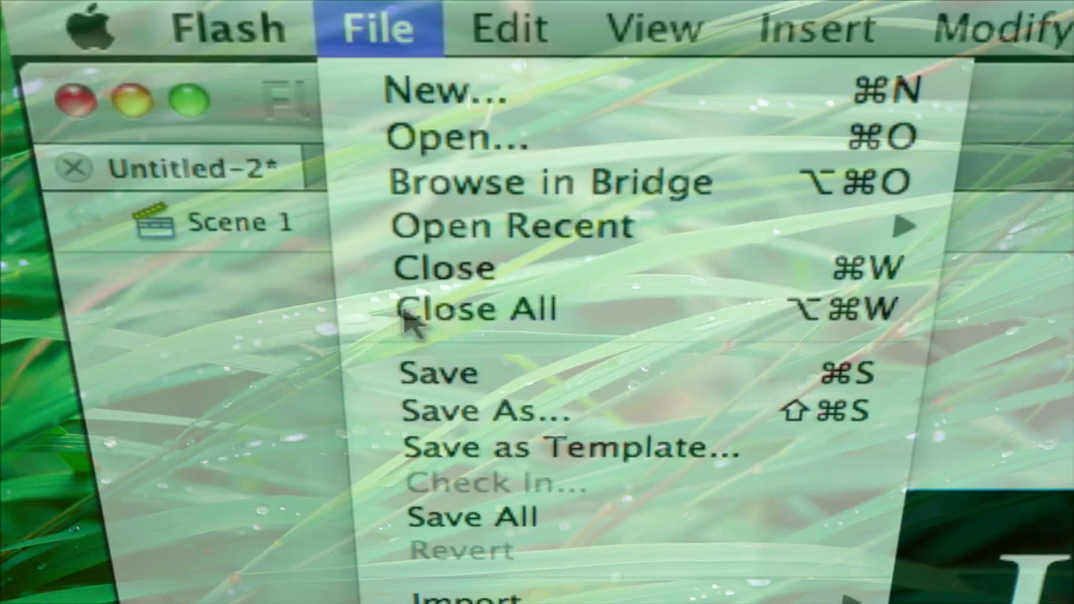
{"action": "left_click", "coordinate": [436, 429]}
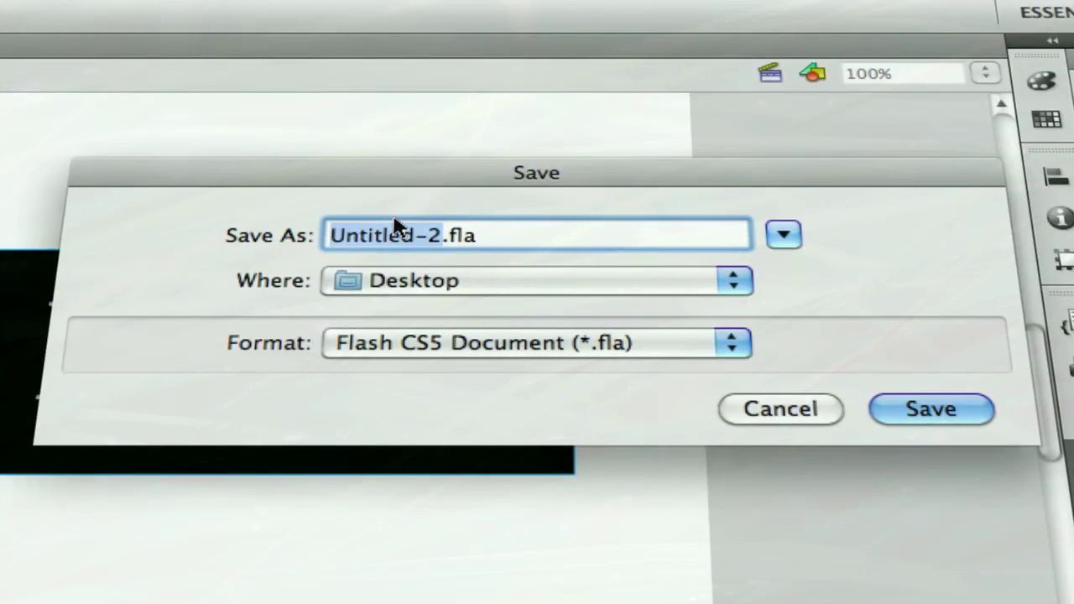
{"action": "type", "text": "Test Sound"}
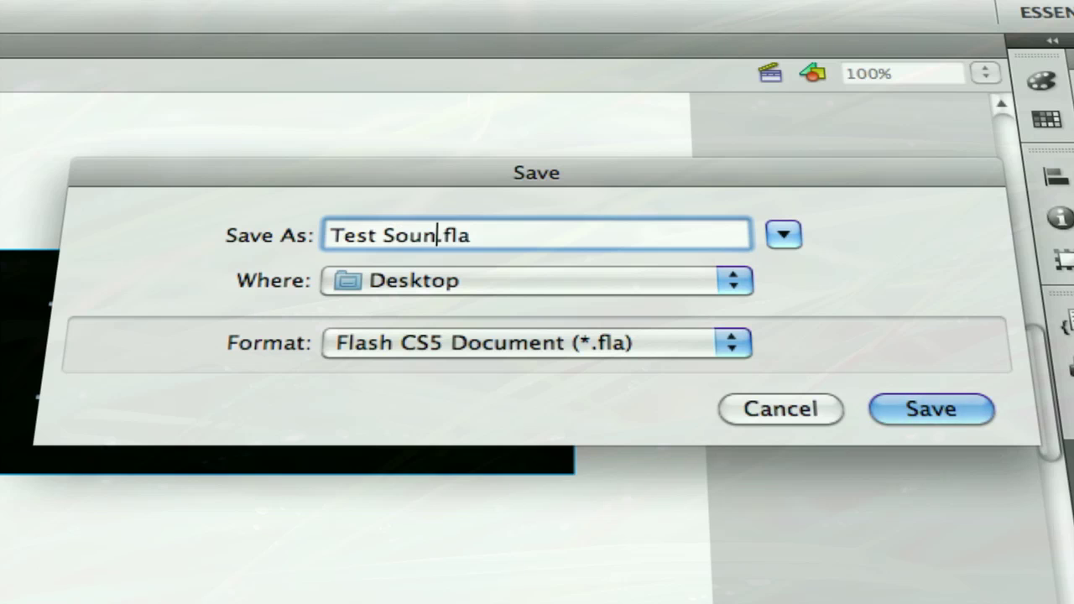
{"action": "type", "text": "Board"}
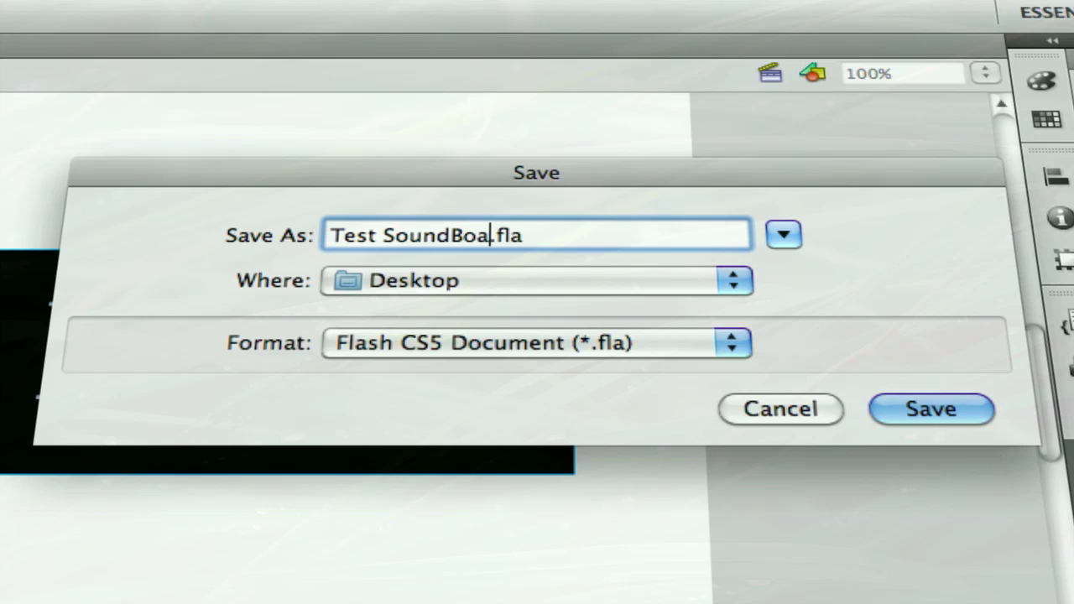
{"action": "key", "text": "Return"}
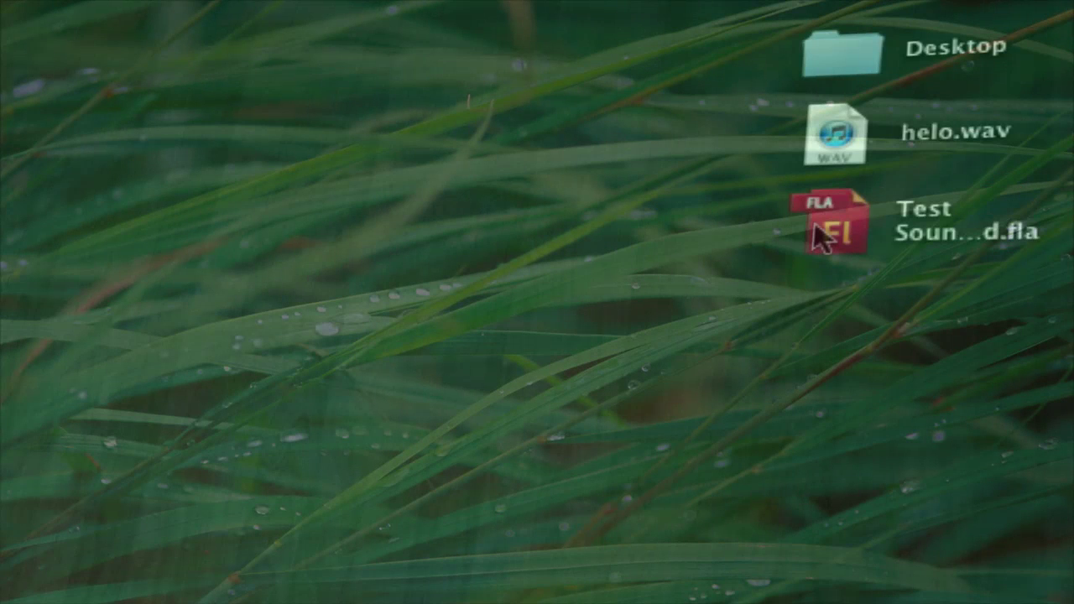
- Open Test SoundBoard.fla from the desktop in Flash Professional CS5
{"action": "left_click", "coordinate": [818, 239]}
{"action": "left_click", "coordinate": [877, 311]}
{"action": "left_click", "coordinate": [850, 243]}
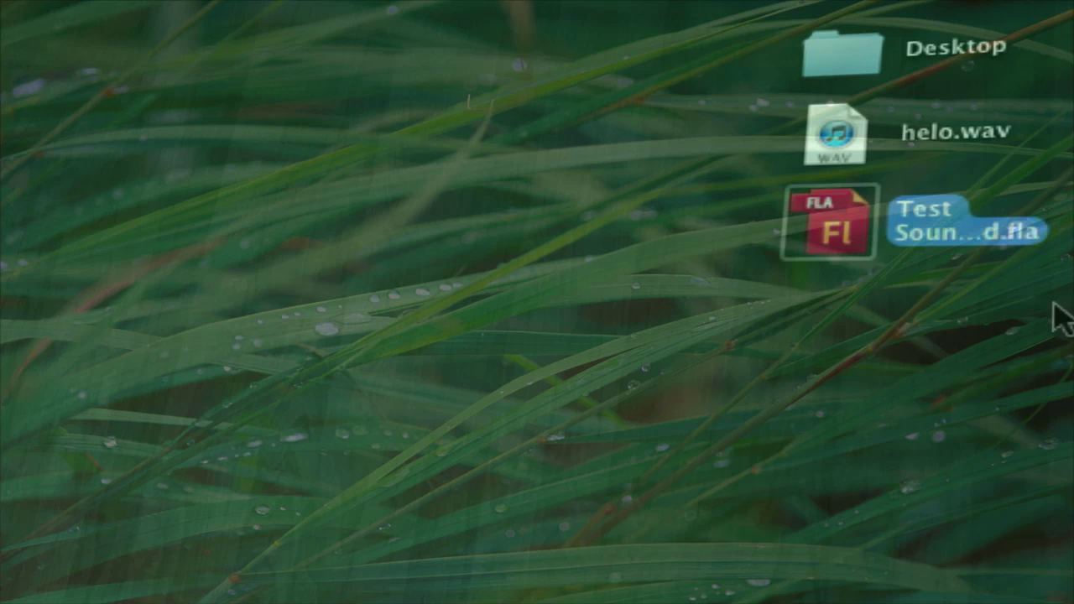
{"action": "double_click", "coordinate": [939, 230]}
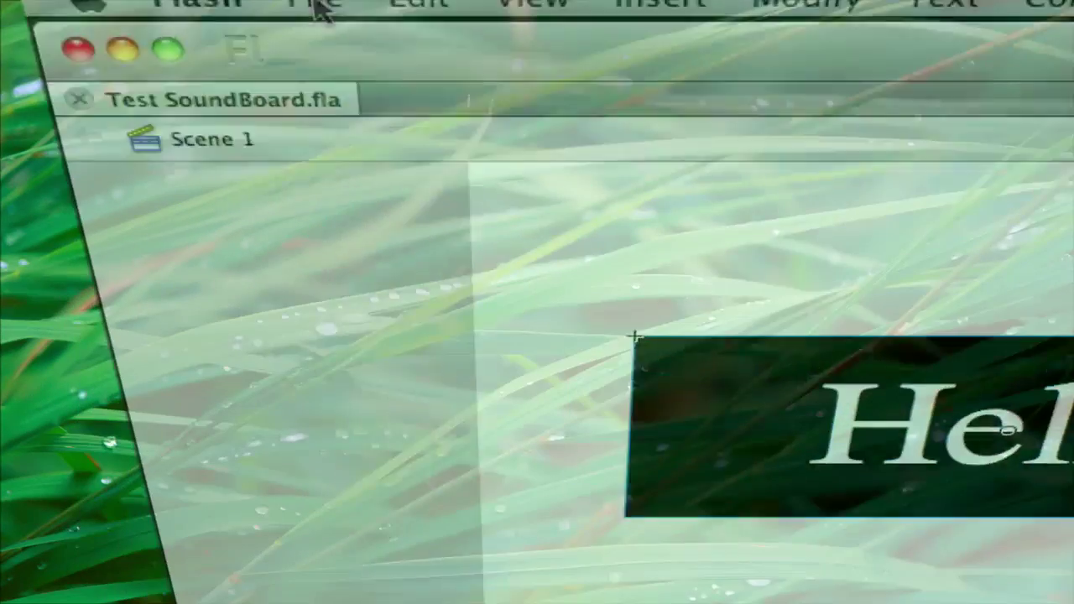
- Review the Formats, Flash and HTML publish settings, then publish Test SoundBoard to SWF and HTML
{"action": "left_click", "coordinate": [147, 40]}
{"action": "left_click", "coordinate": [425, 505]}
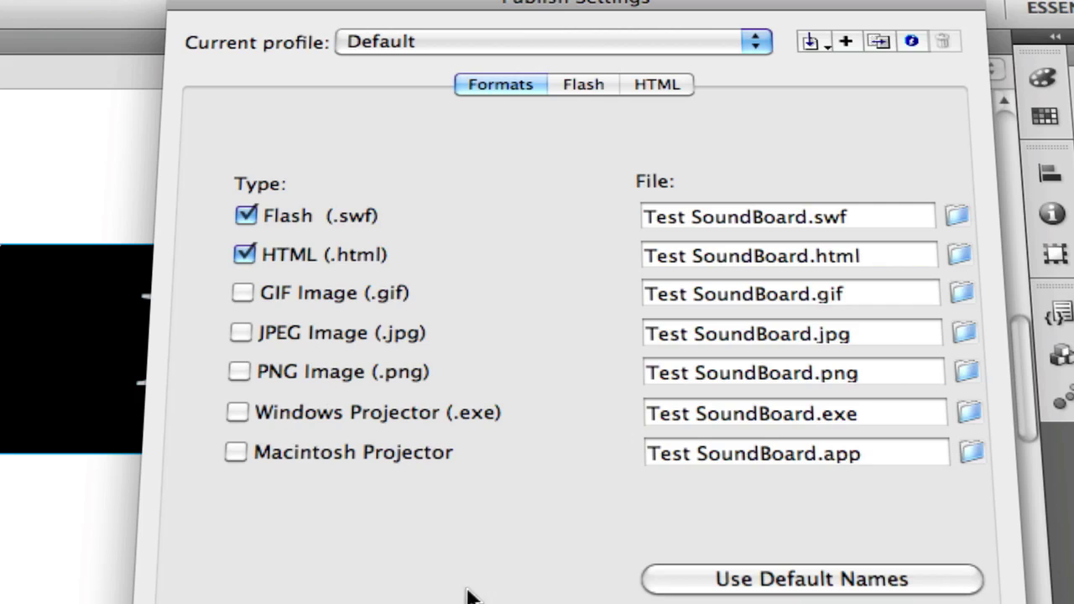
{"action": "left_click", "coordinate": [570, 87]}
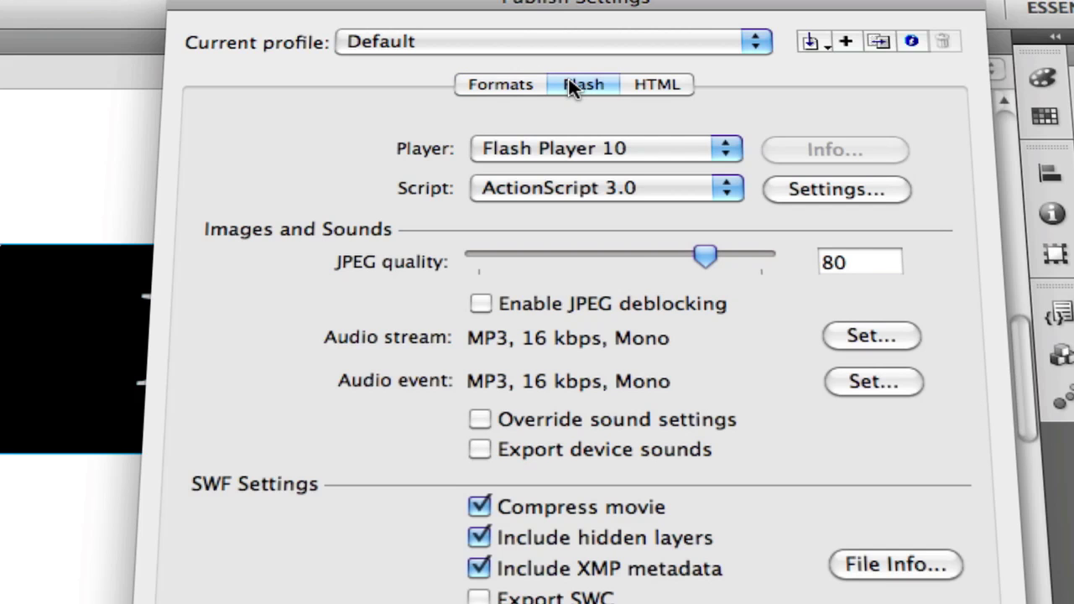
{"action": "left_click", "coordinate": [656, 87]}
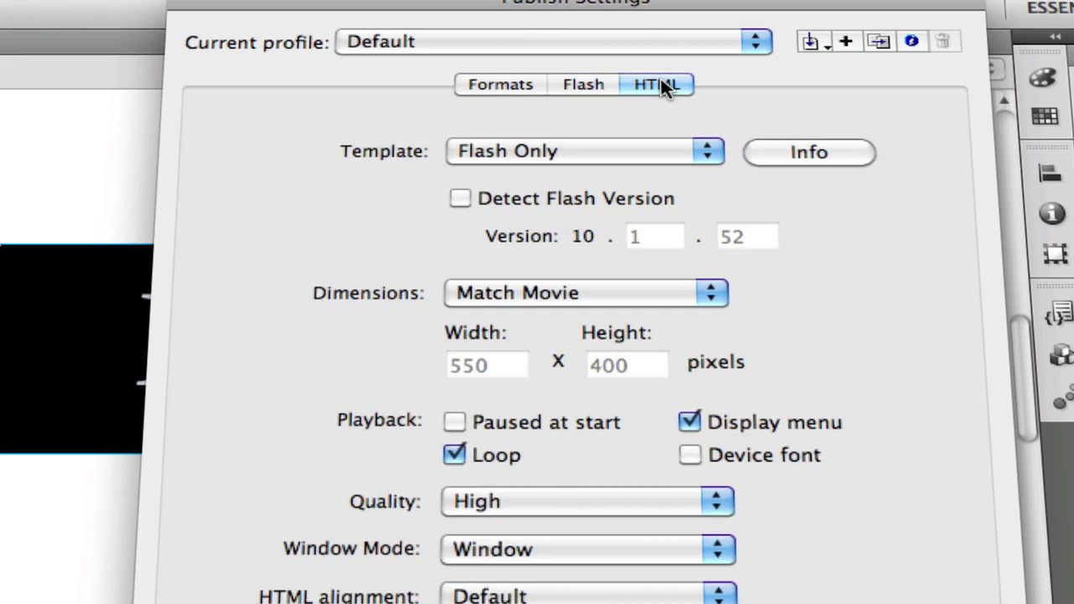
{"action": "left_click", "coordinate": [531, 90]}
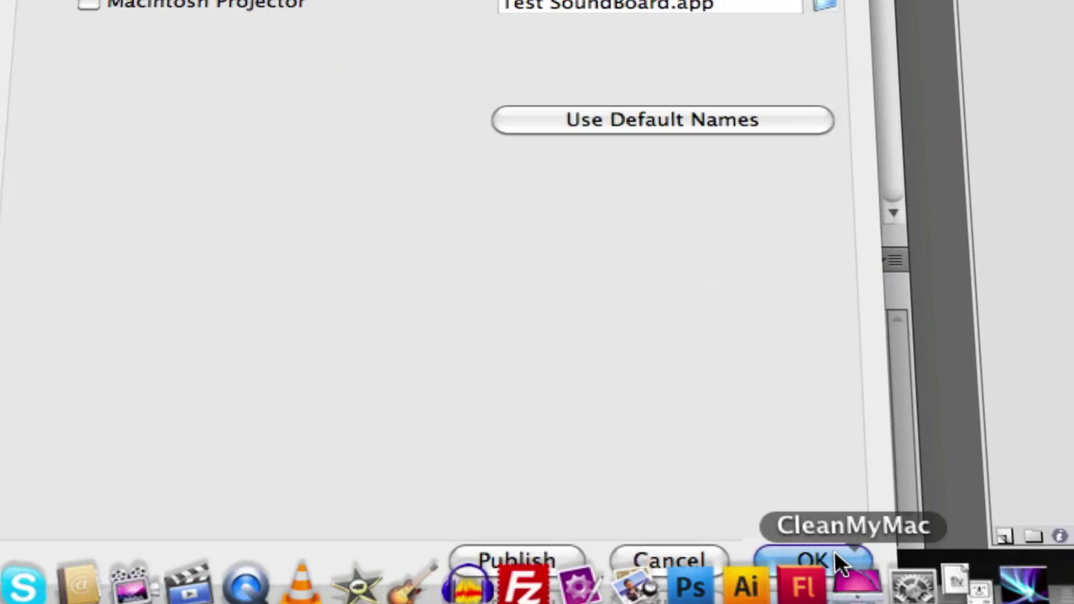
{"action": "left_click", "coordinate": [833, 547]}
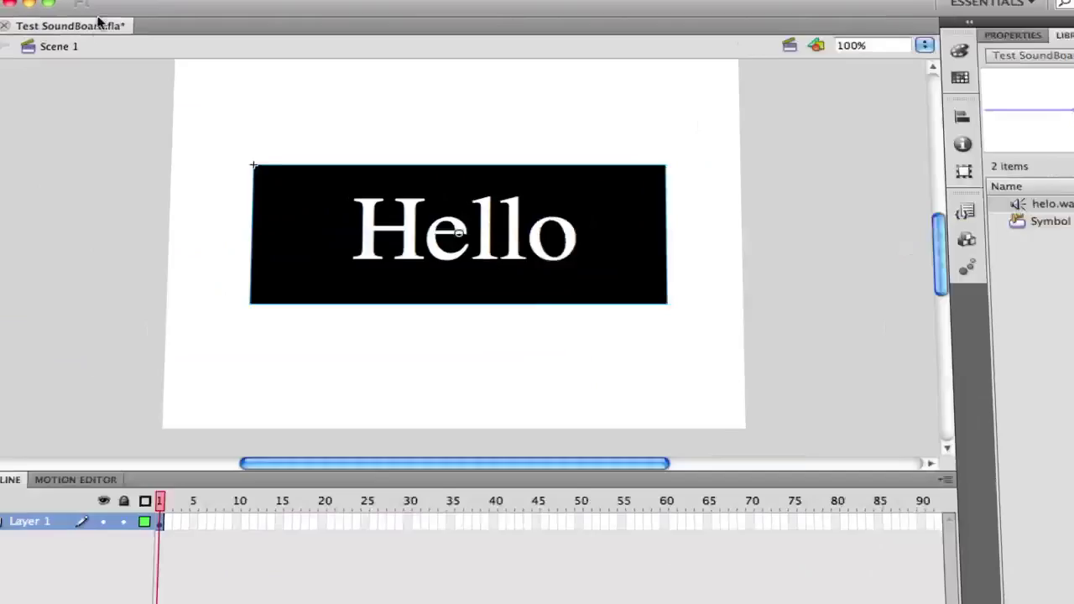
{"action": "left_click", "coordinate": [120, 0]}
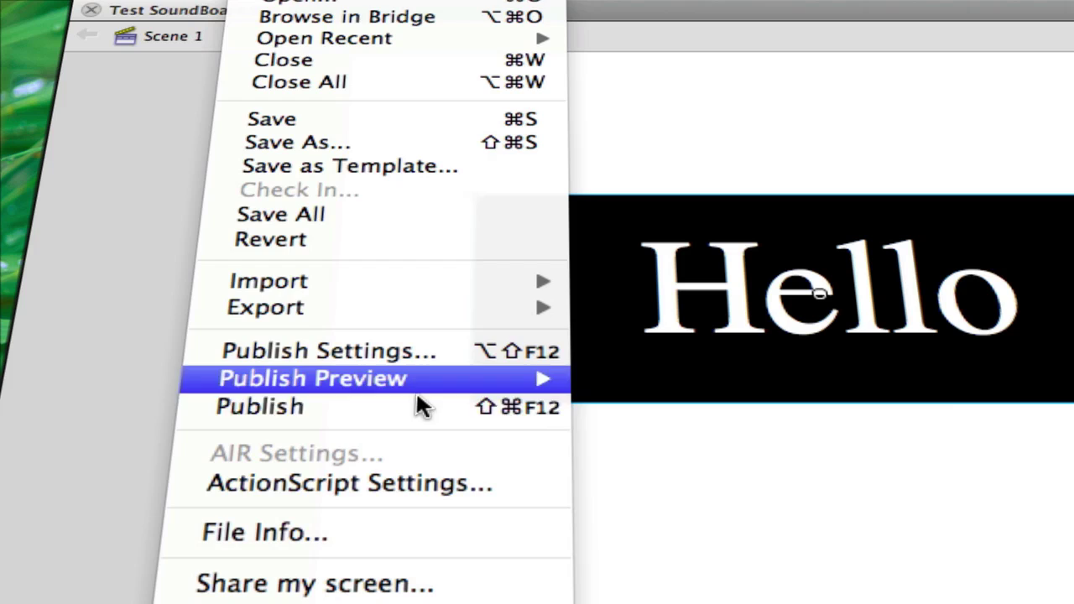
{"action": "left_click", "coordinate": [417, 406]}
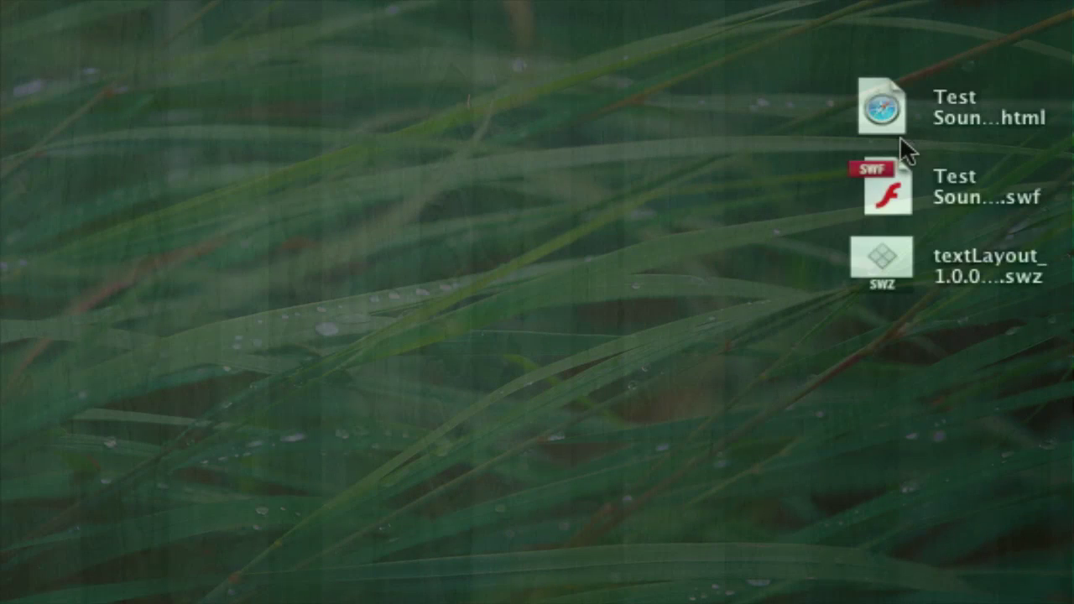
- Open the published Test SoundBoard.html from the desktop in Safari
{"action": "left_click", "coordinate": [895, 127]}
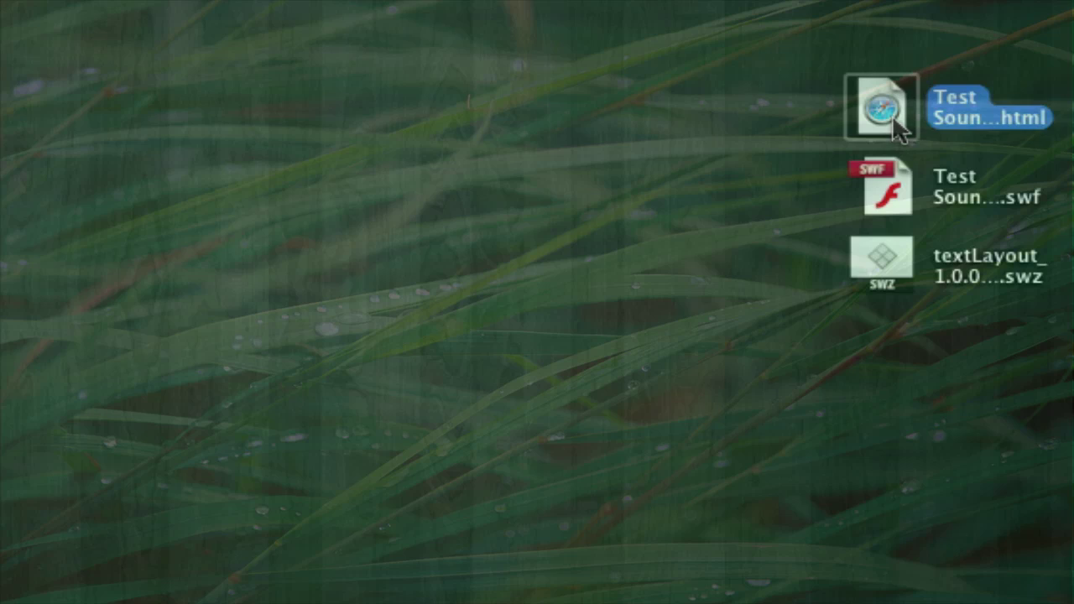
{"action": "left_click", "coordinate": [882, 191]}
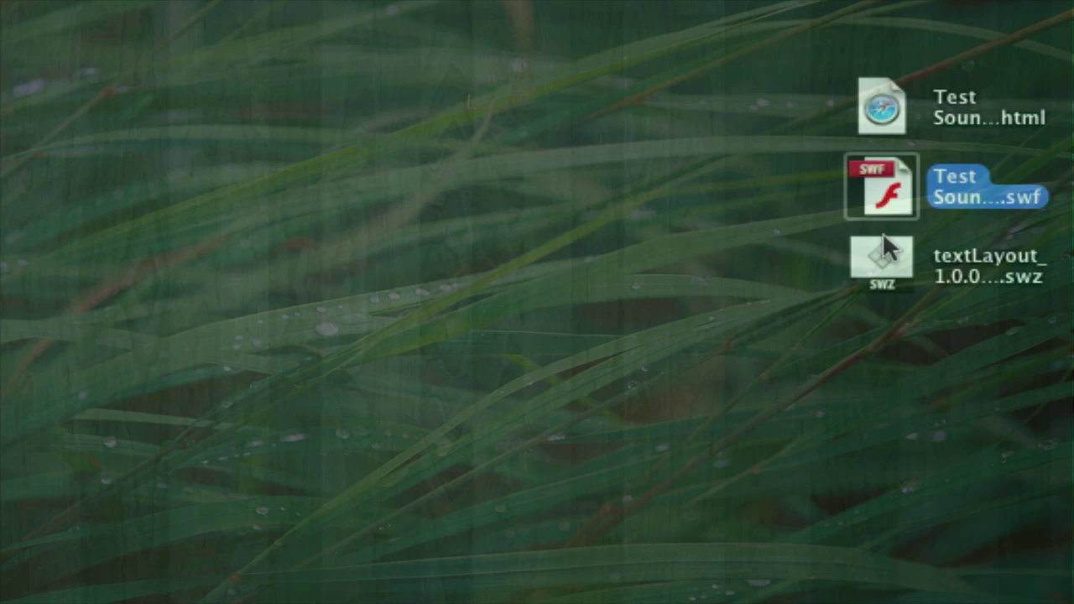
{"action": "left_click", "coordinate": [879, 298]}
{"action": "left_click", "coordinate": [866, 252]}
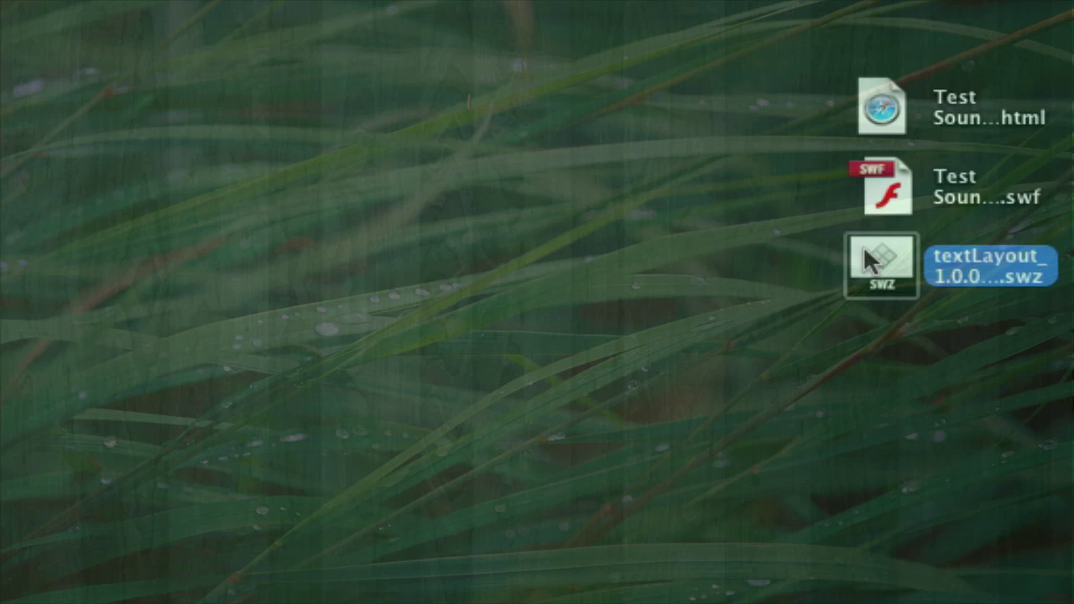
{"action": "left_click", "coordinate": [729, 225]}
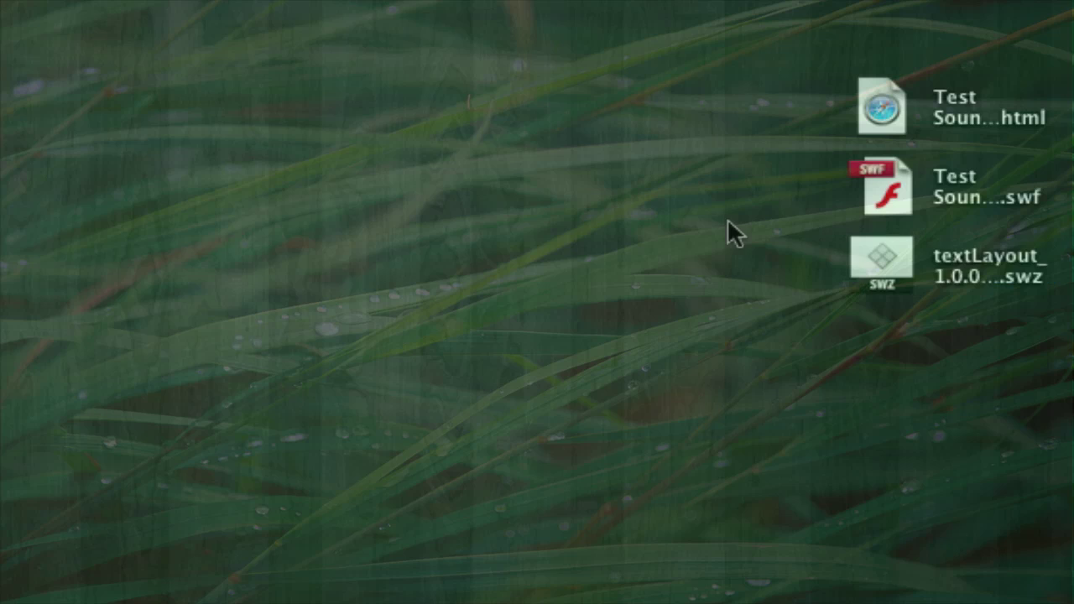
{"action": "double_click", "coordinate": [907, 109]}
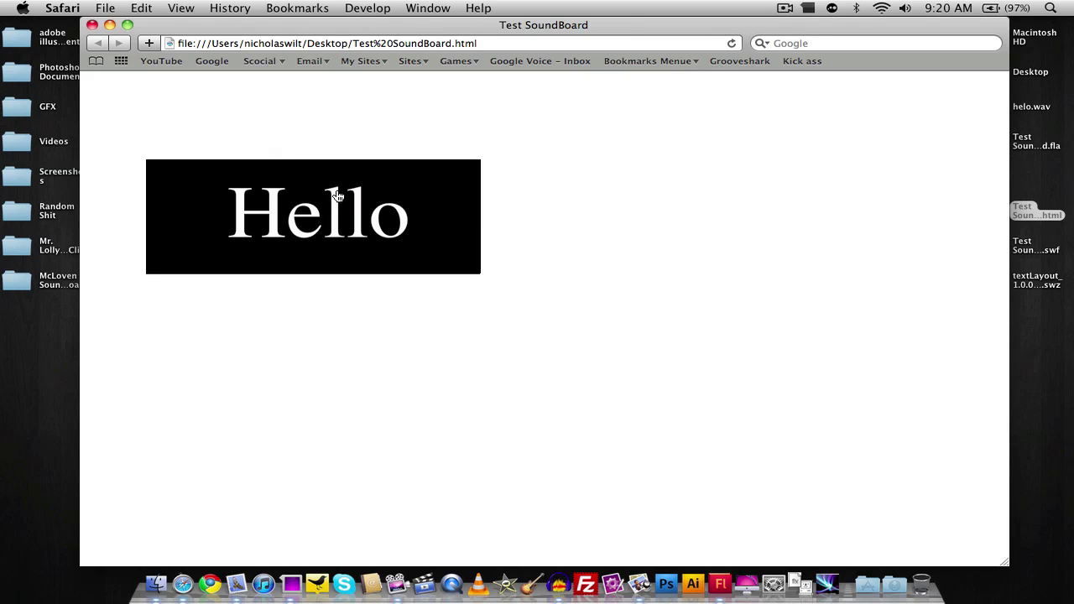
- Close the Safari page and open Test SoundBoard.swf from the desktop in Flash Player
{"action": "left_click", "coordinate": [92, 24]}
{"action": "left_click", "coordinate": [568, 247]}
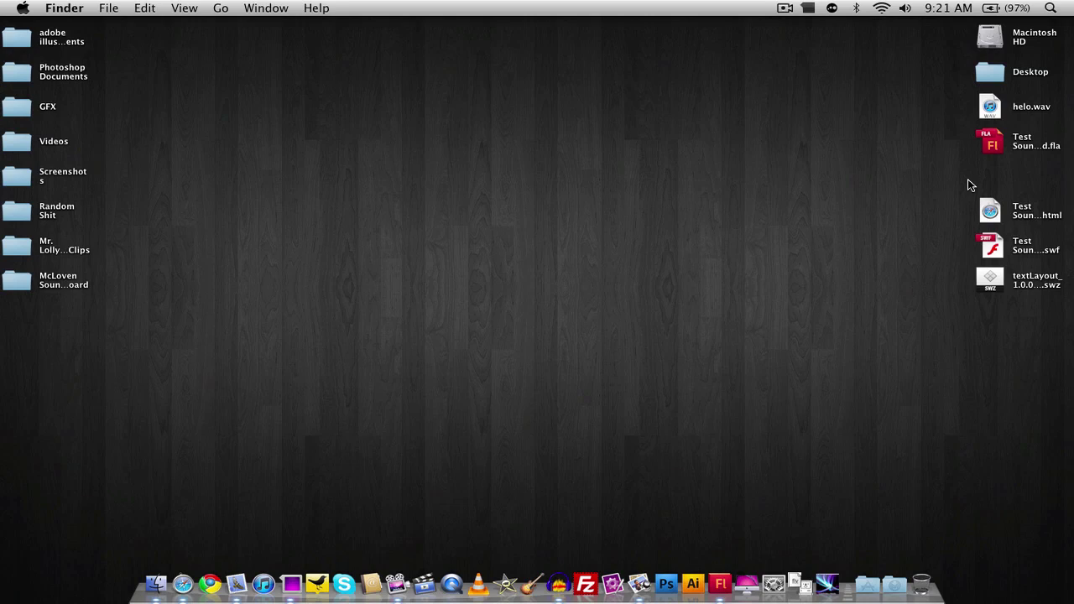
{"action": "left_click", "coordinate": [993, 213]}
{"action": "double_click", "coordinate": [991, 245]}
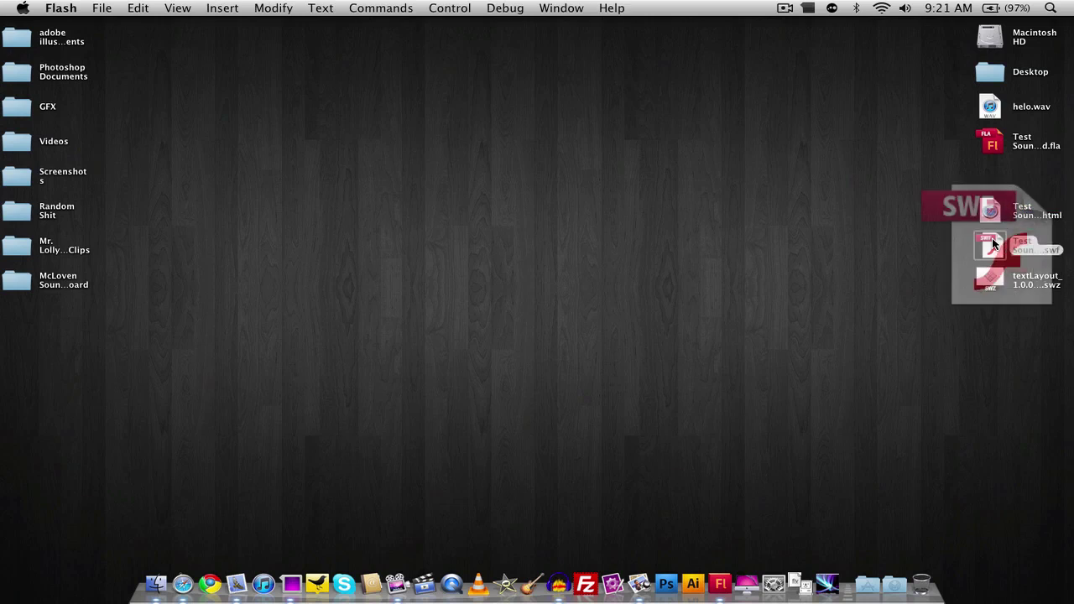